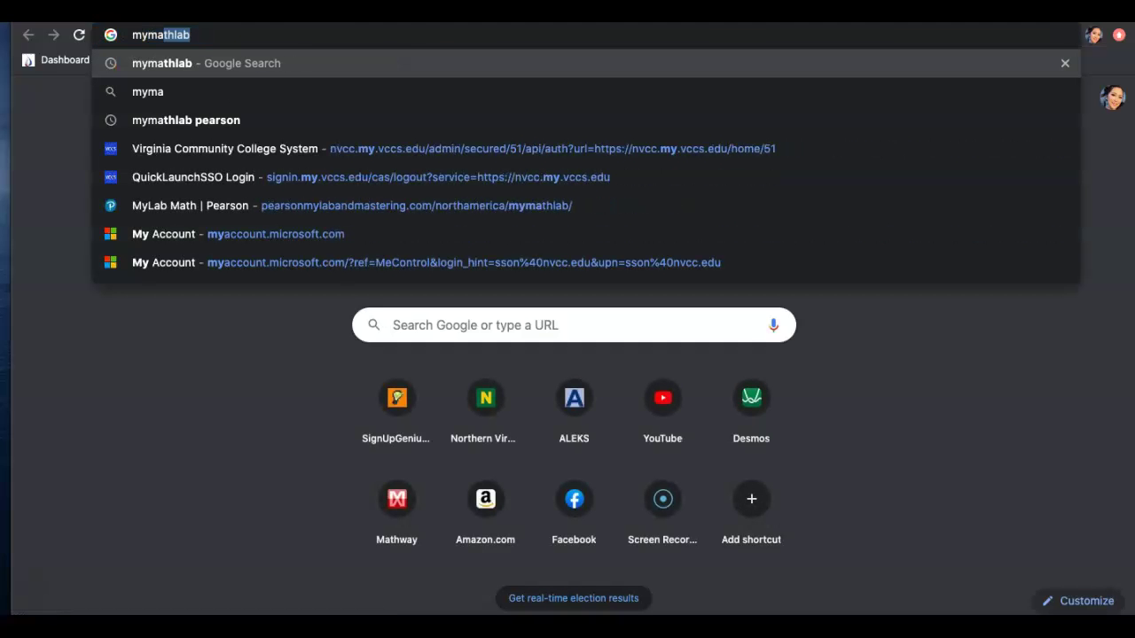
- Search the web for mymathlab, open the Pearson sign-in page and sign in with the prefilled credentials
{"action": "type", "text": "thla"}
{"action": "key", "text": "Return"}
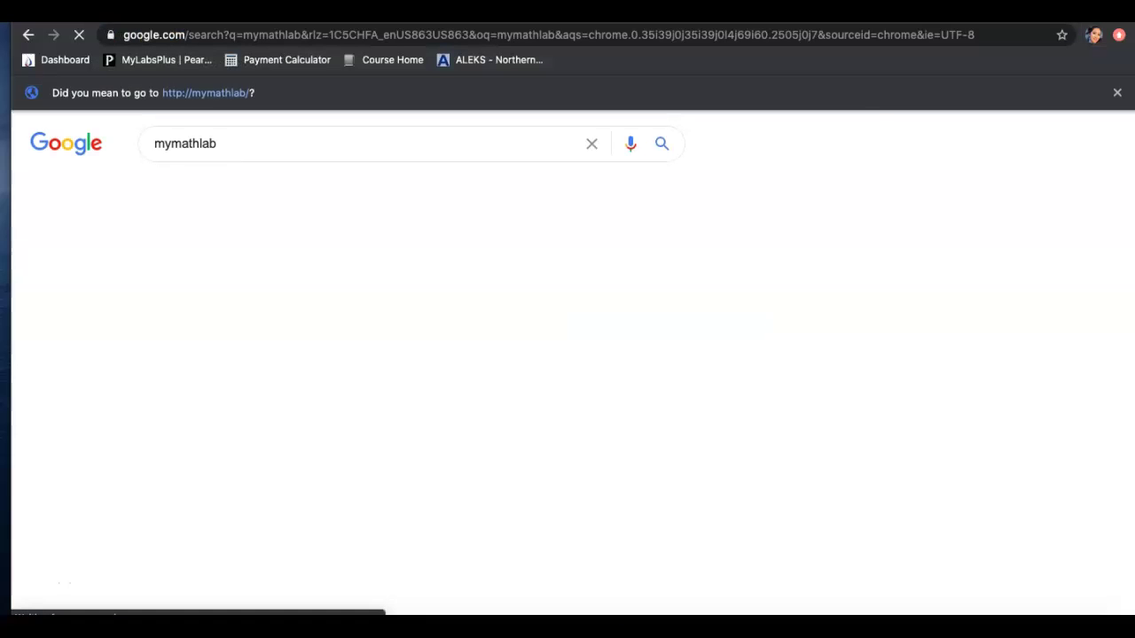
{"action": "left_click", "coordinate": [255, 330]}
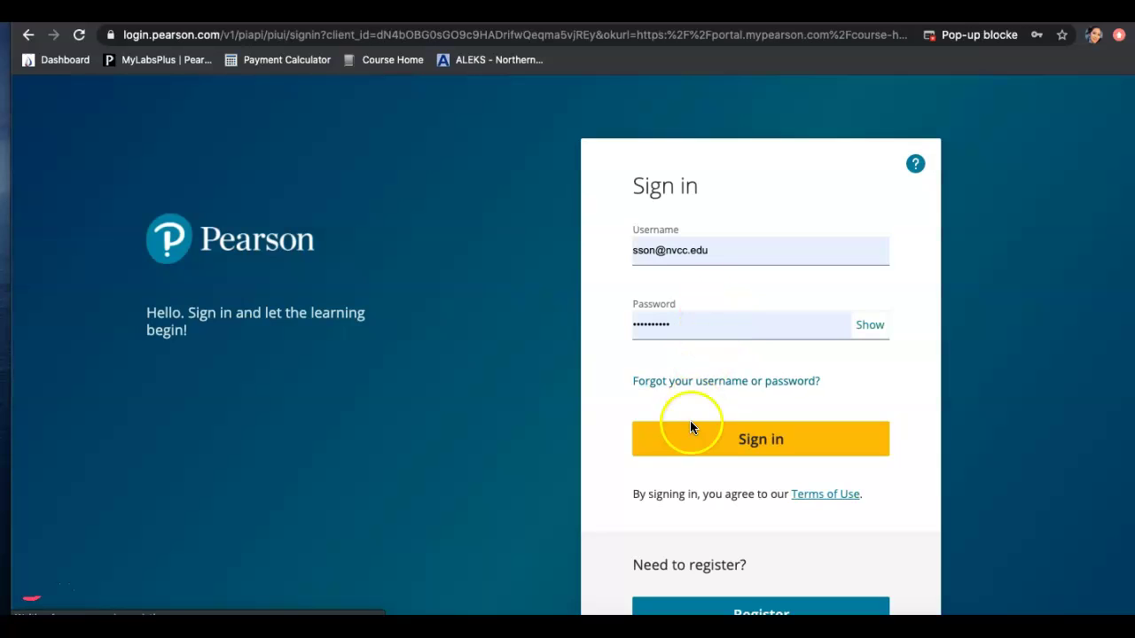
{"action": "left_click", "coordinate": [705, 438]}
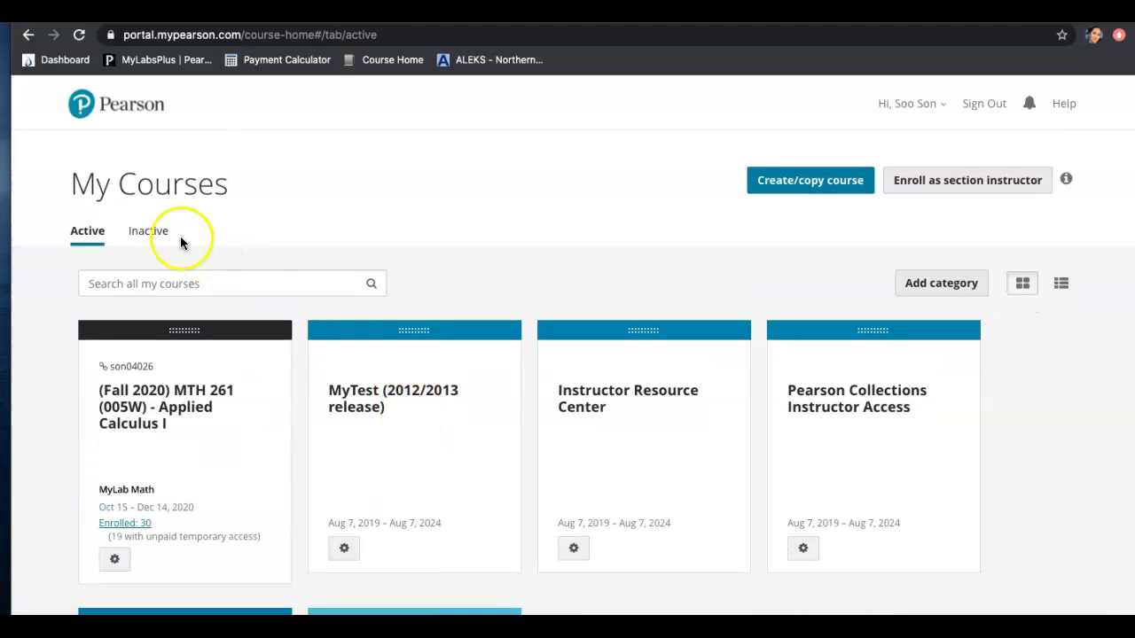
- Open the inactive course Summer 2020 MTH 154 Quantitative Reasoning (Six Week) and go to its Homework/Test Manager
{"action": "left_click", "coordinate": [149, 246]}
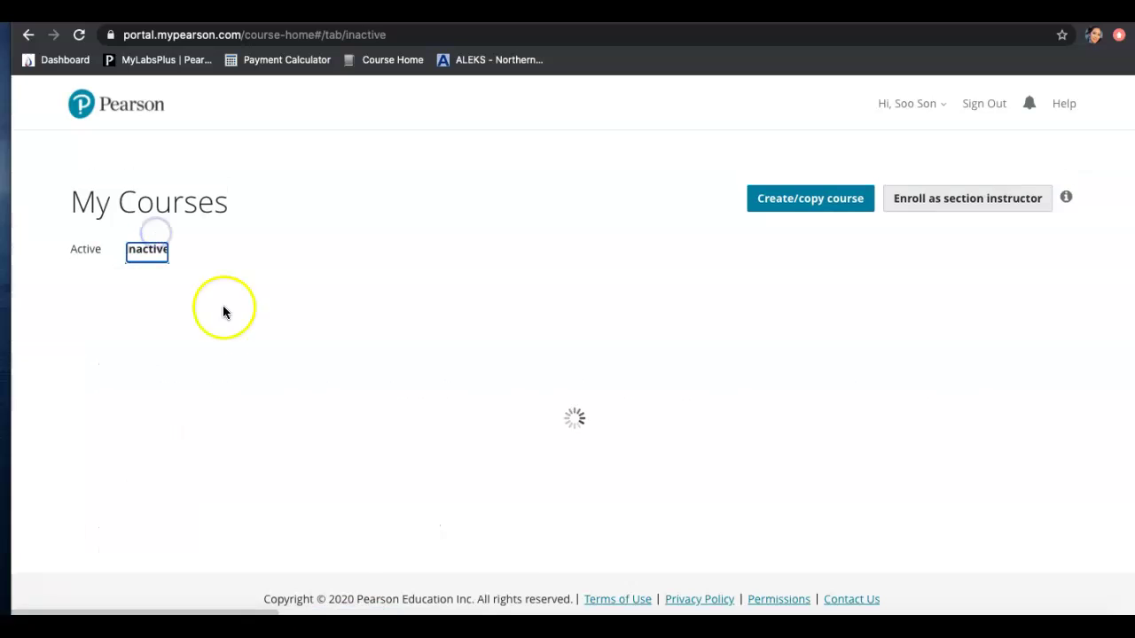
{"action": "scroll", "coordinate": [239, 325], "scroll_direction": "down", "scroll_amount": 5}
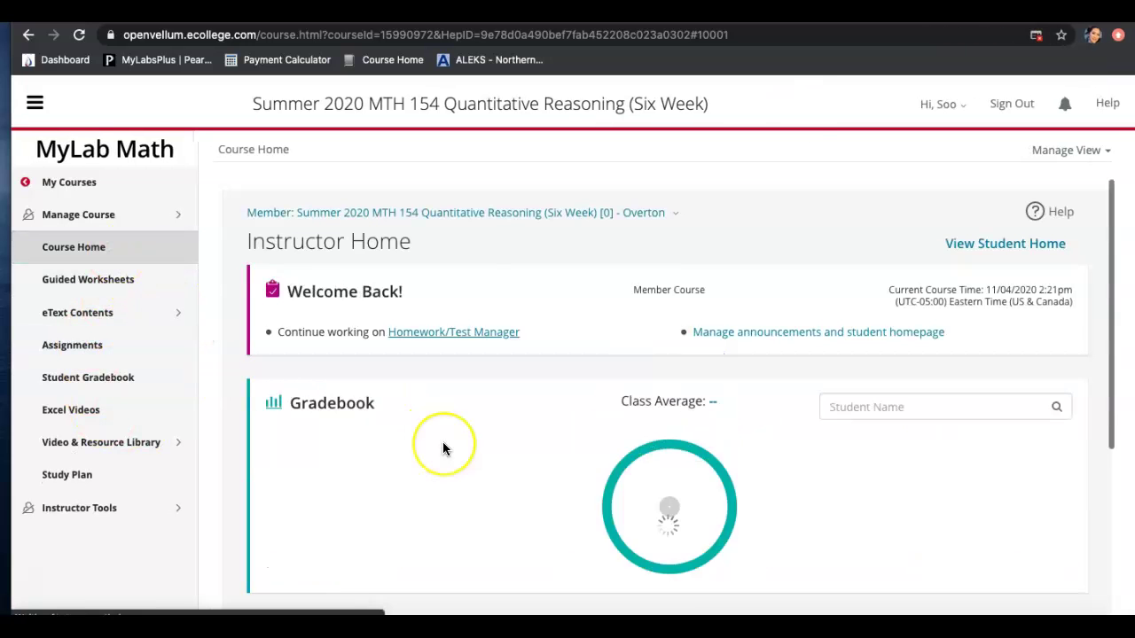
{"action": "scroll", "coordinate": [443, 449], "scroll_direction": "down", "scroll_amount": 5}
{"action": "left_click", "coordinate": [366, 505]}
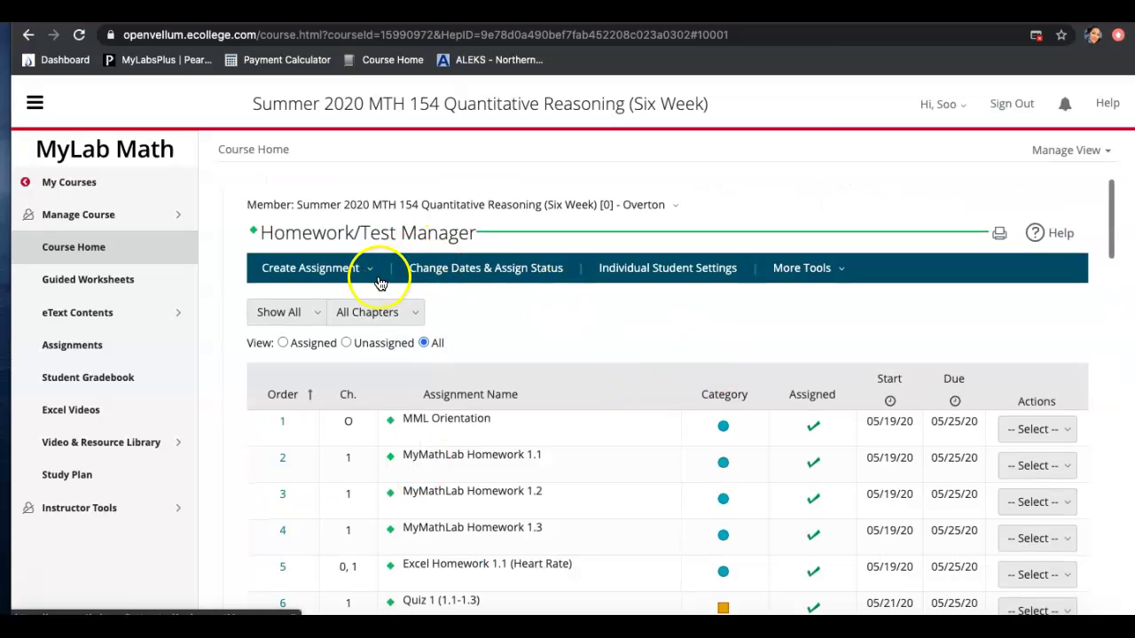
- Create a new homework assignment named Continent and proceed to selecting its media and questions
{"action": "left_click", "coordinate": [357, 278]}
{"action": "left_click", "coordinate": [341, 306]}
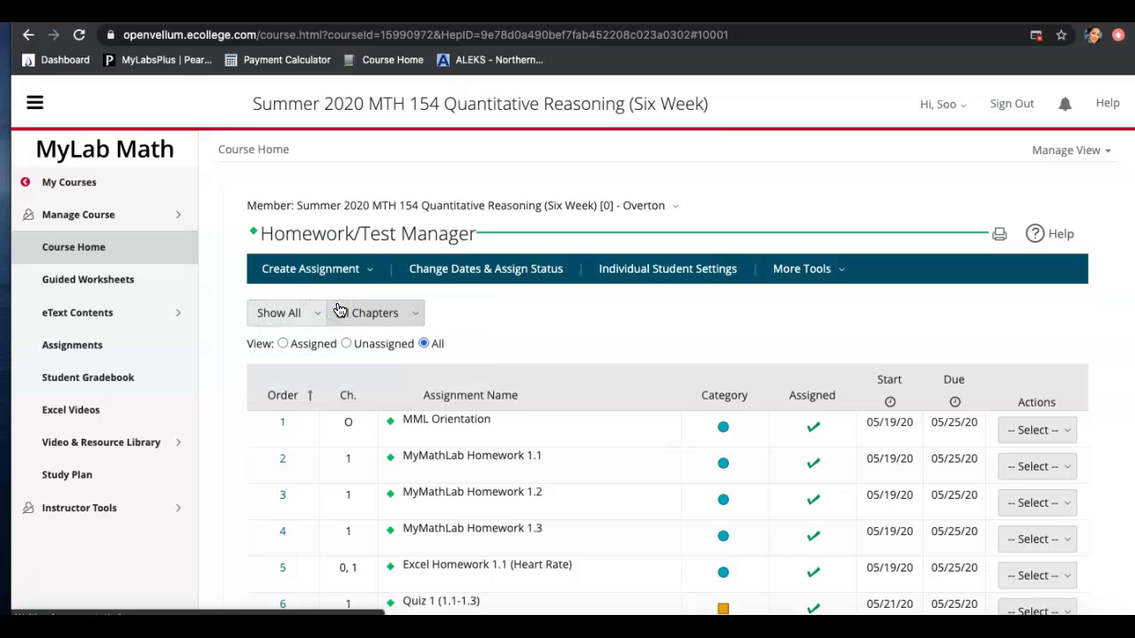
{"action": "left_click", "coordinate": [514, 373]}
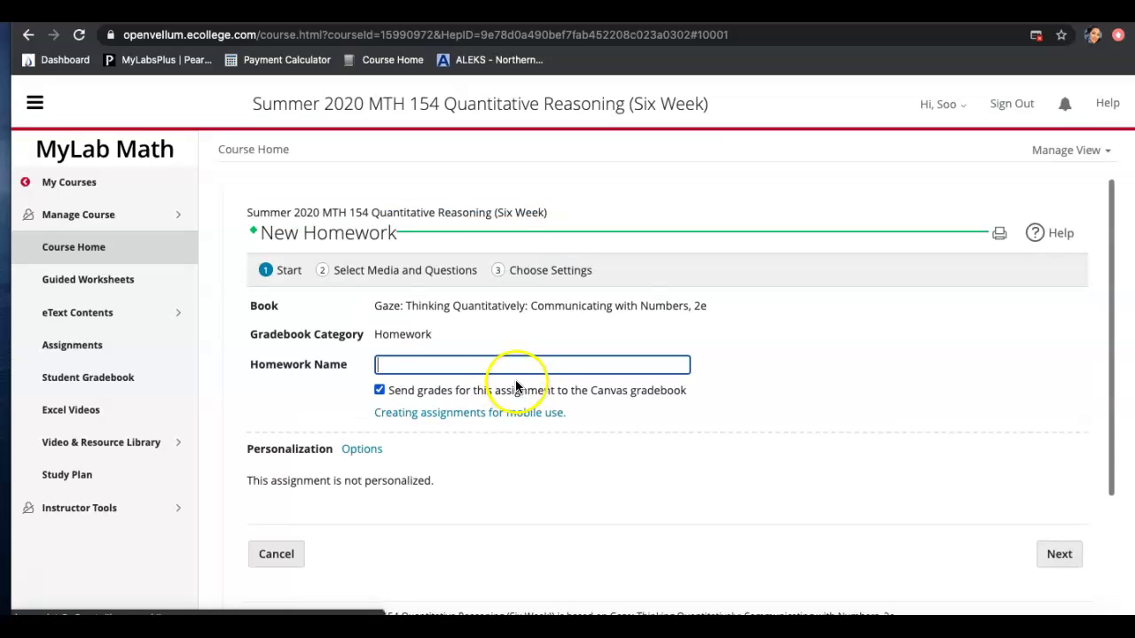
{"action": "type", "text": "Continent"}
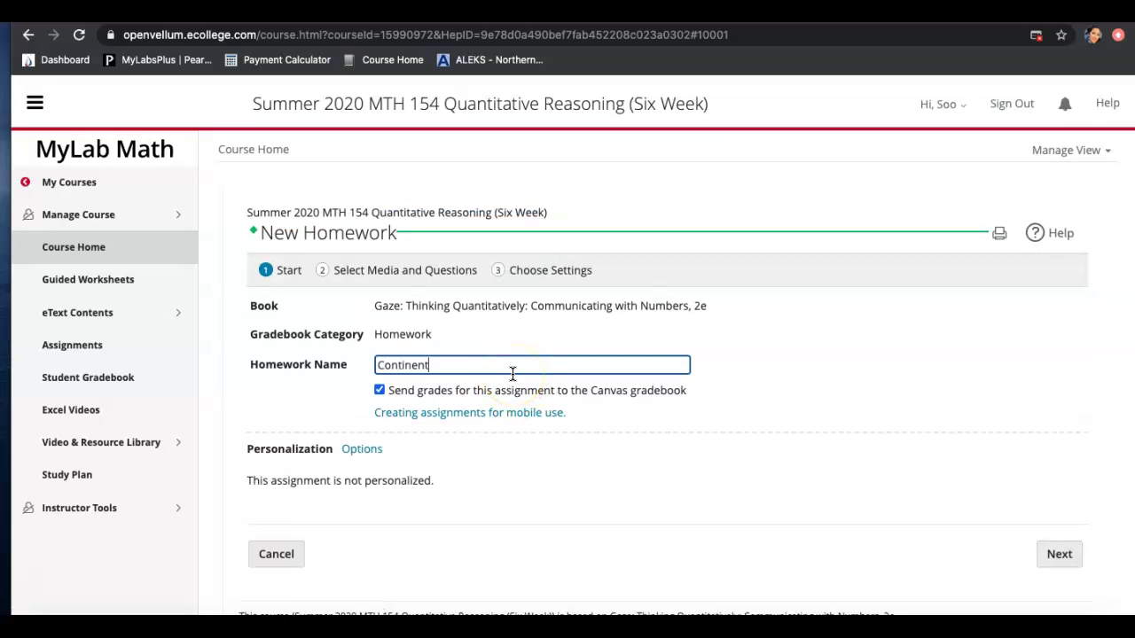
{"action": "left_click", "coordinate": [705, 463]}
{"action": "left_click", "coordinate": [1066, 561]}
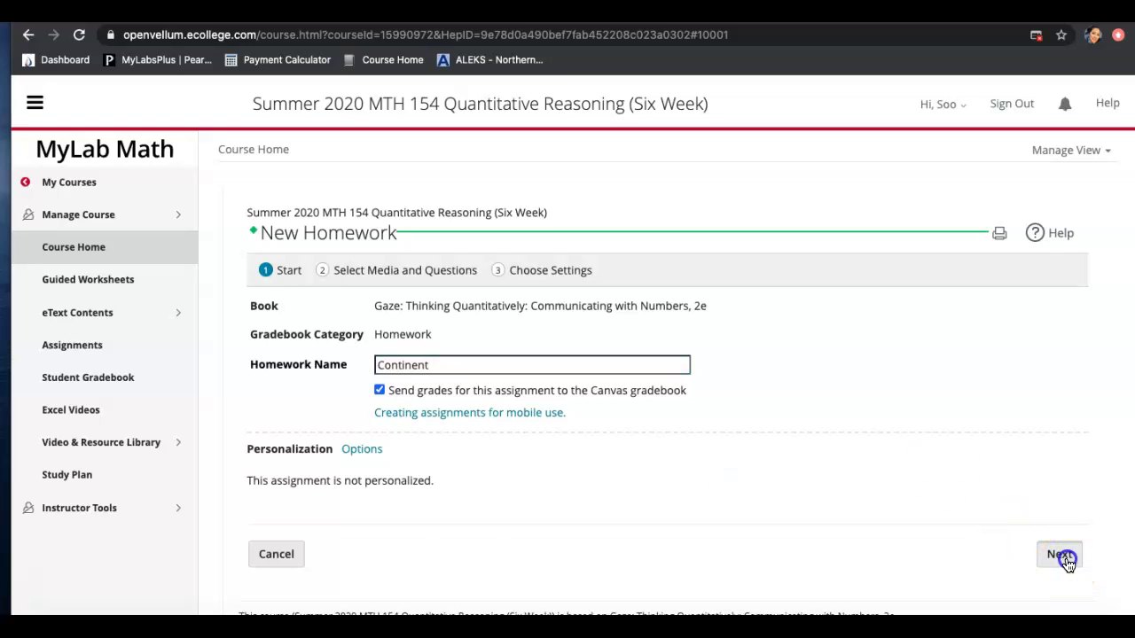
- Add the Chapter 2-6 Continents Excel question from chapter 2, Ratios and Proportions, to the homework
{"action": "left_click", "coordinate": [444, 356]}
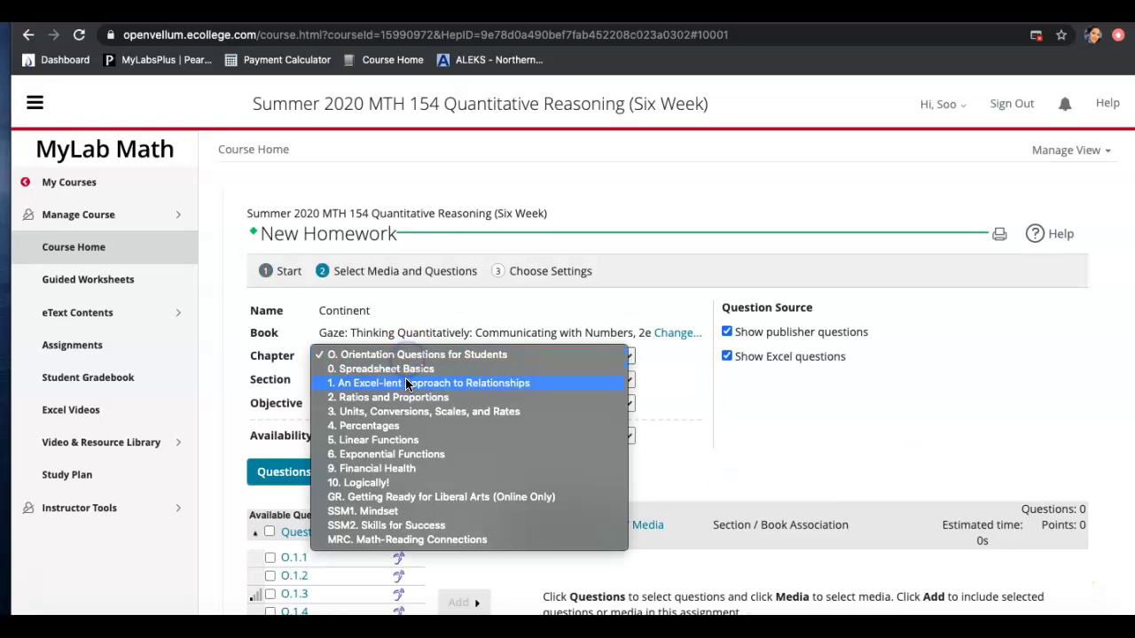
{"action": "left_click", "coordinate": [408, 399]}
{"action": "scroll", "coordinate": [413, 390], "scroll_direction": "down", "scroll_amount": 2}
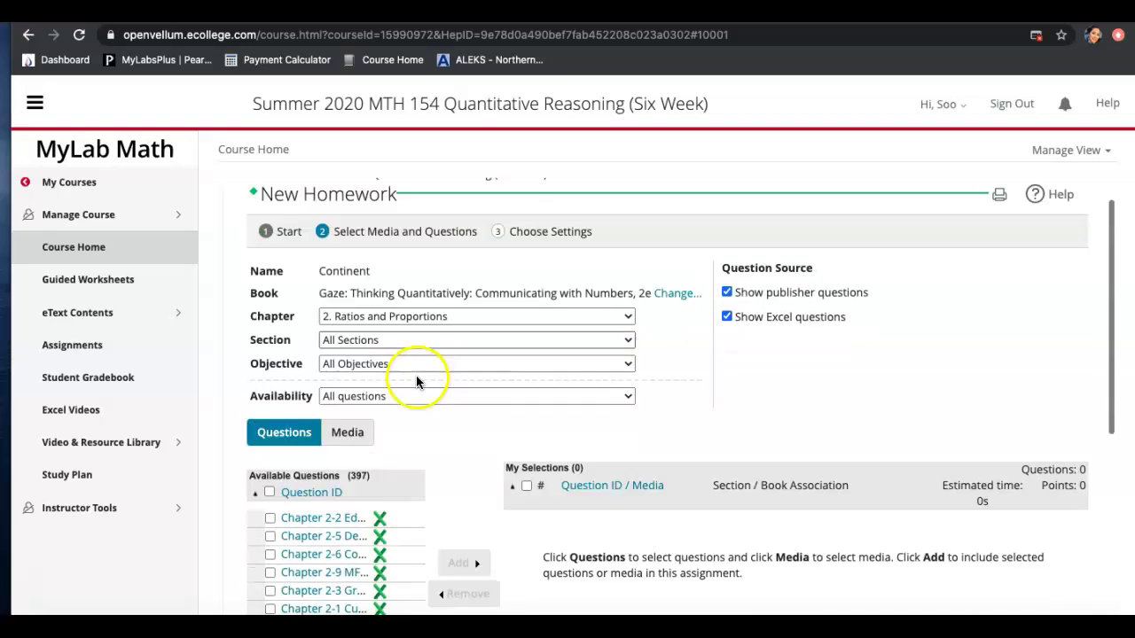
{"action": "scroll", "coordinate": [317, 488], "scroll_direction": "up", "scroll_amount": 2}
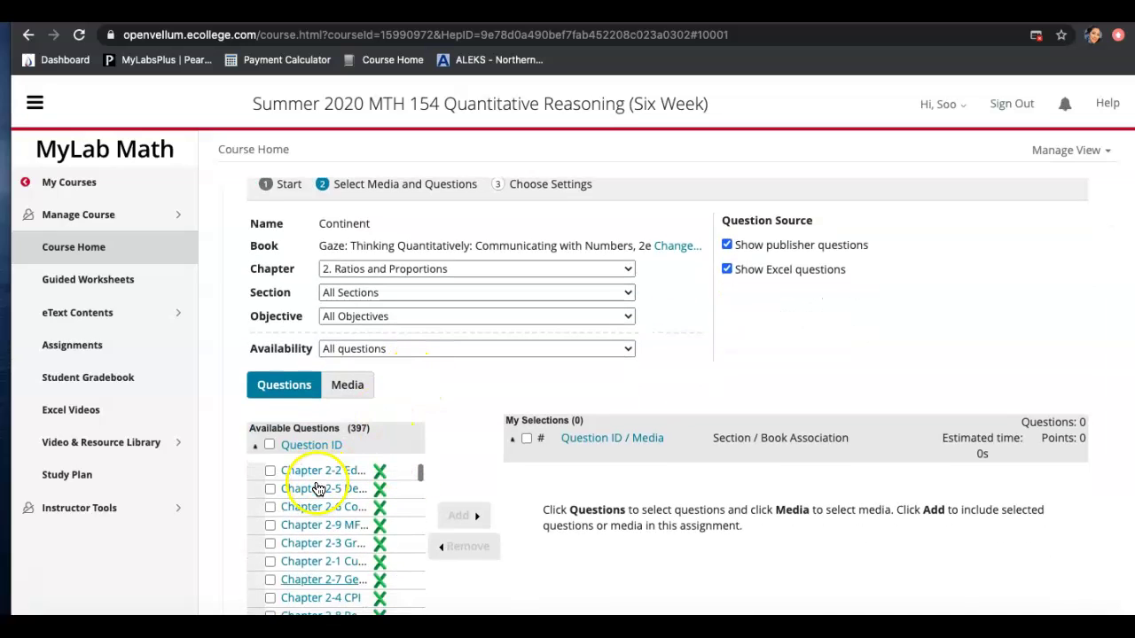
{"action": "left_click", "coordinate": [326, 512]}
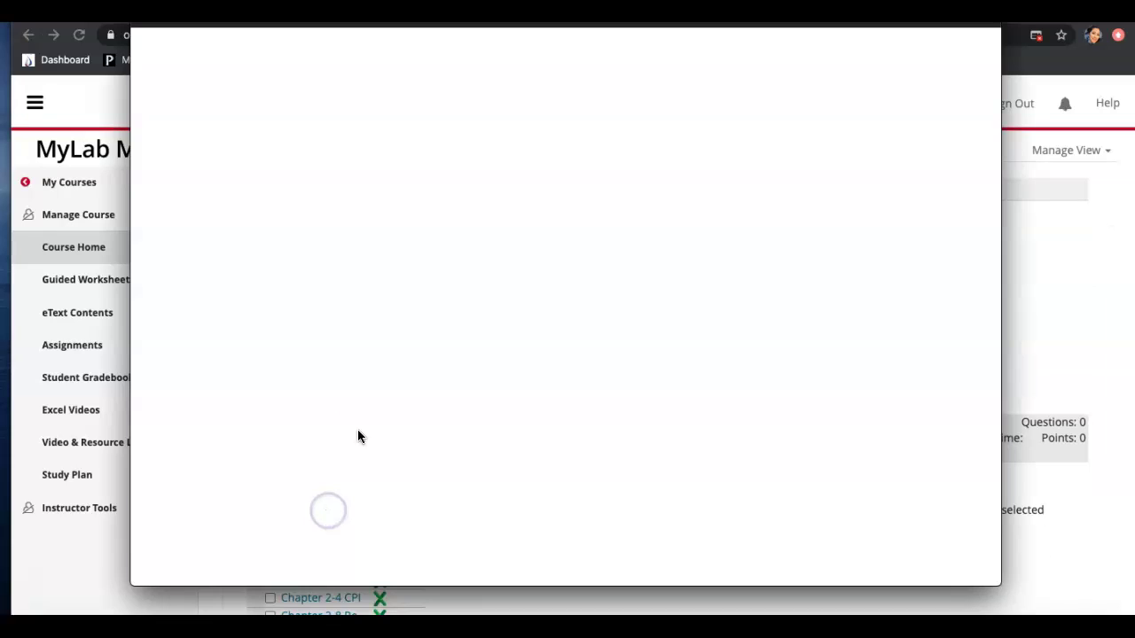
{"action": "key", "text": "Escape"}
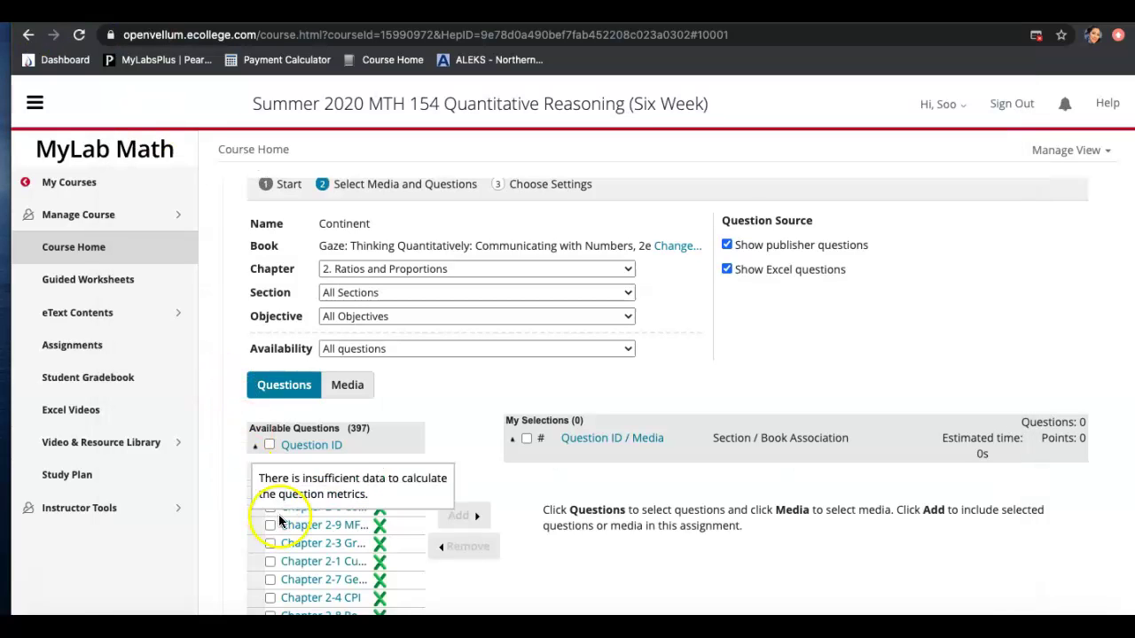
{"action": "left_click", "coordinate": [270, 507]}
{"action": "left_click", "coordinate": [479, 518]}
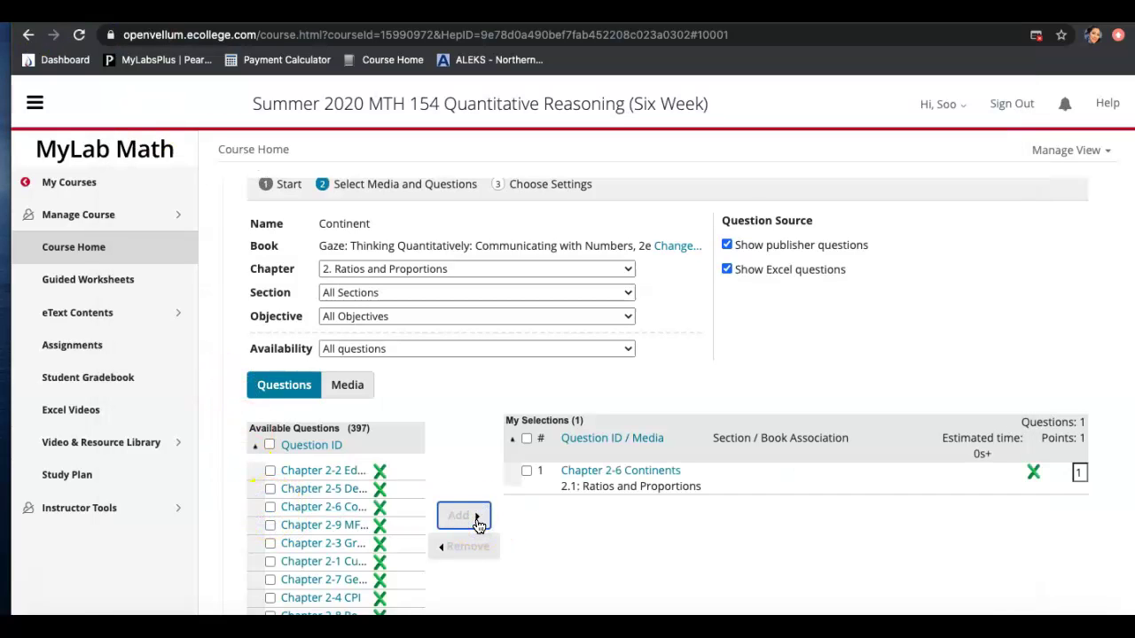
- Continue to the homework settings, keep the default options, and save and assign the homework
{"action": "scroll", "coordinate": [494, 437], "scroll_direction": "down", "scroll_amount": 2}
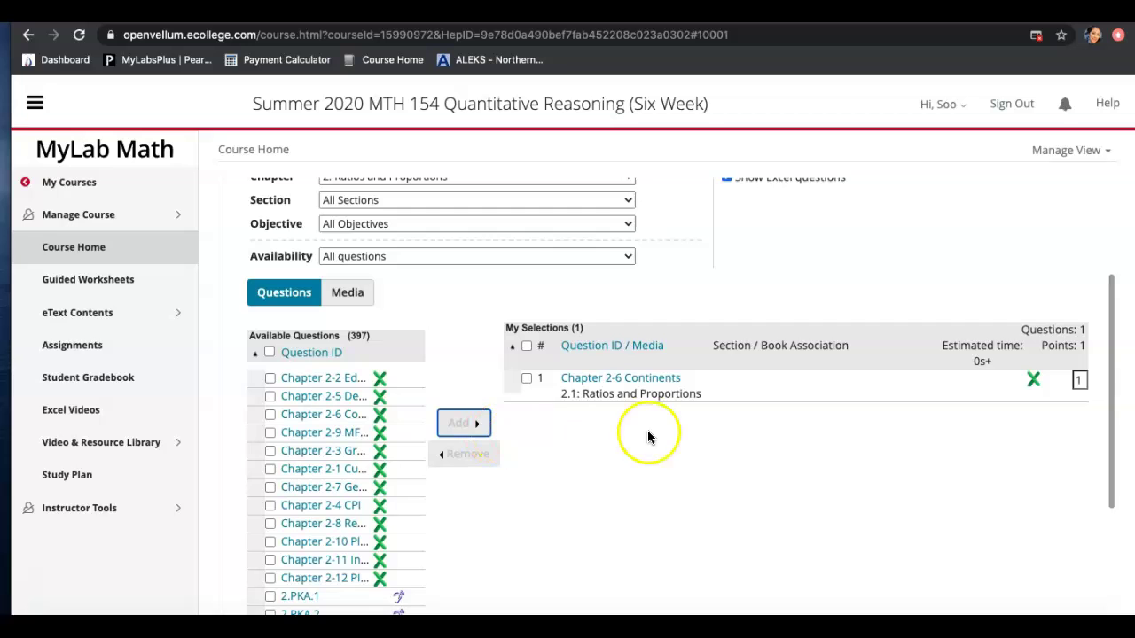
{"action": "scroll", "coordinate": [768, 482], "scroll_direction": "down", "scroll_amount": 1}
{"action": "scroll", "coordinate": [886, 473], "scroll_direction": "down", "scroll_amount": 1}
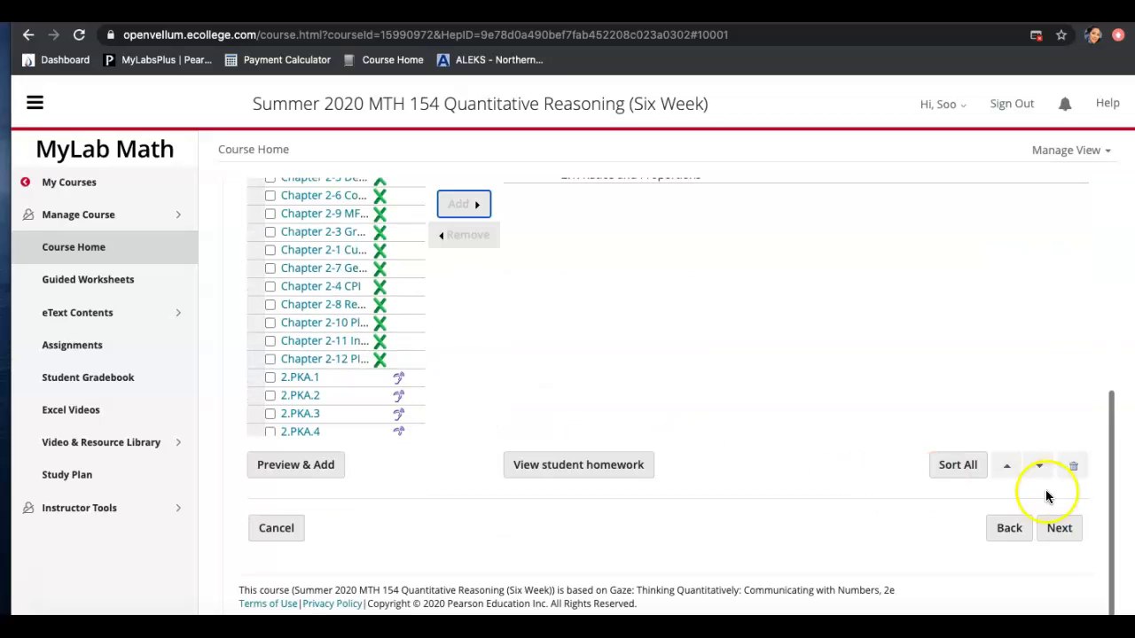
{"action": "scroll", "coordinate": [861, 398], "scroll_direction": "up", "scroll_amount": 4}
{"action": "left_click", "coordinate": [1062, 566]}
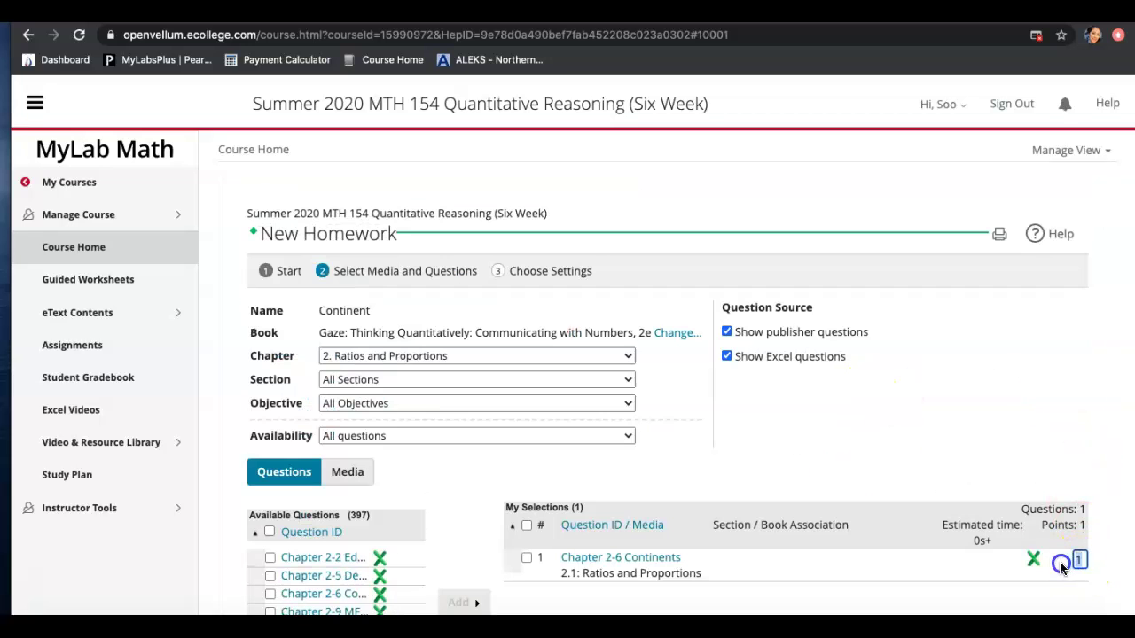
{"action": "scroll", "coordinate": [1061, 568], "scroll_direction": "down", "scroll_amount": 5}
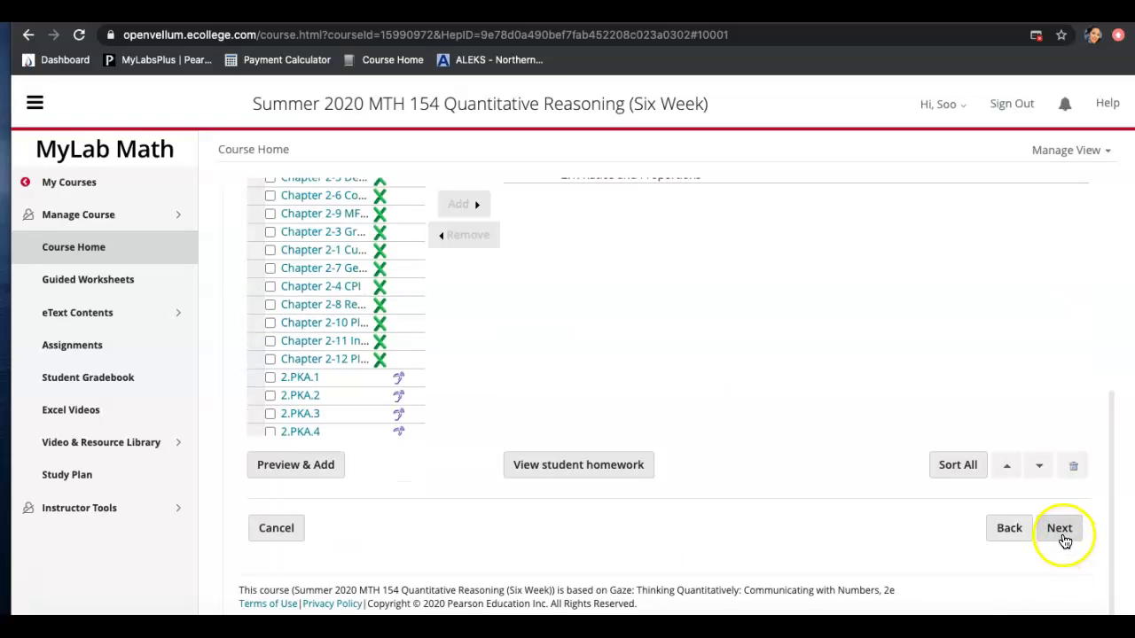
{"action": "left_click", "coordinate": [1063, 538]}
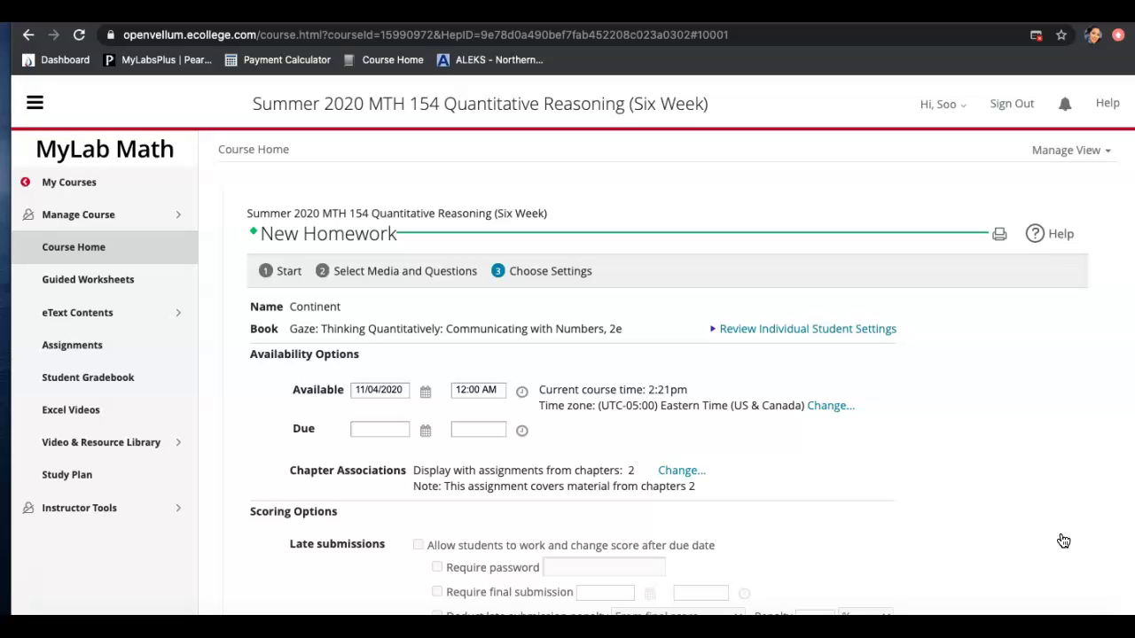
{"action": "scroll", "coordinate": [810, 464], "scroll_direction": "down", "scroll_amount": 10}
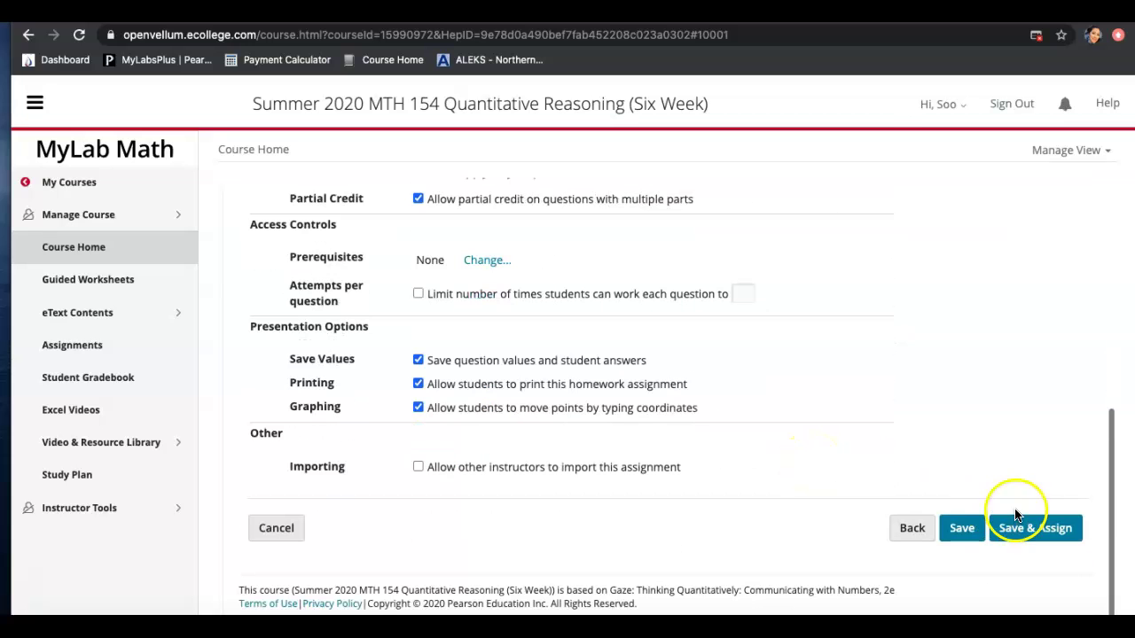
{"action": "left_click", "coordinate": [1036, 529]}
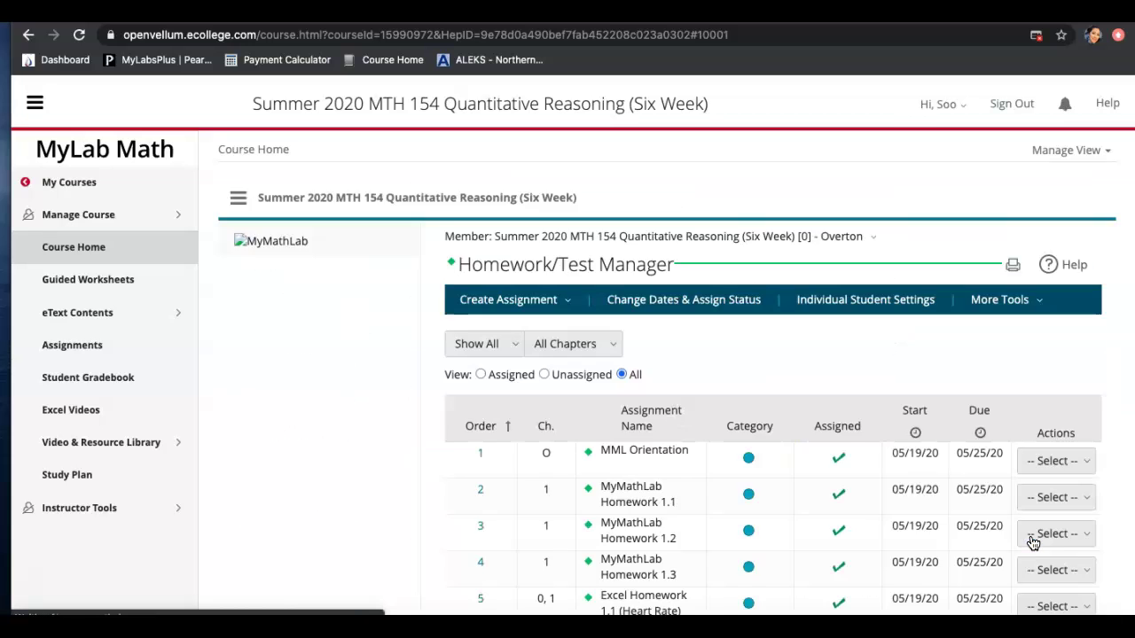
- Open the Continent homework from the course assignments and launch its Chapter 2-6 Continents question
{"action": "left_click", "coordinate": [121, 357]}
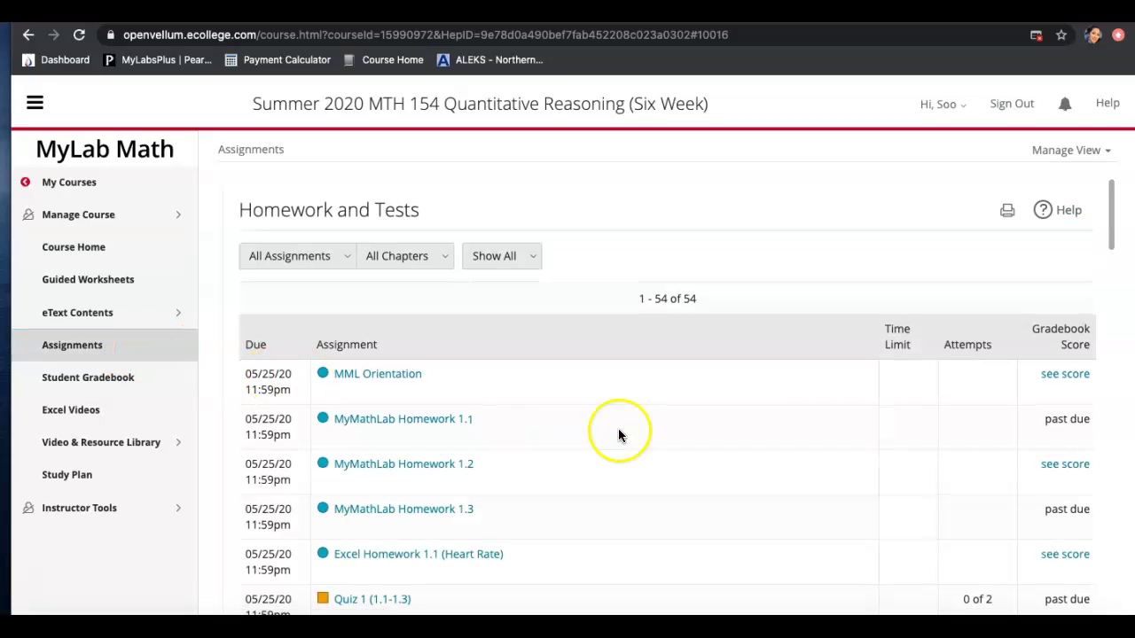
{"action": "scroll", "coordinate": [618, 430], "scroll_direction": "down", "scroll_amount": 15}
{"action": "scroll", "coordinate": [618, 434], "scroll_direction": "down", "scroll_amount": 5}
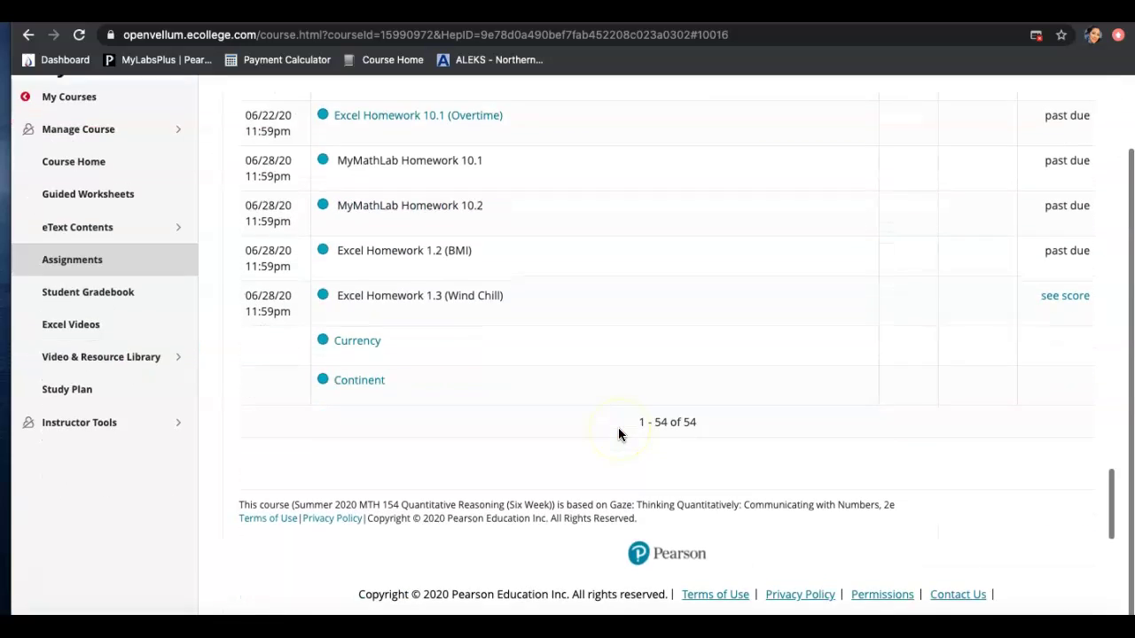
{"action": "left_click", "coordinate": [357, 383]}
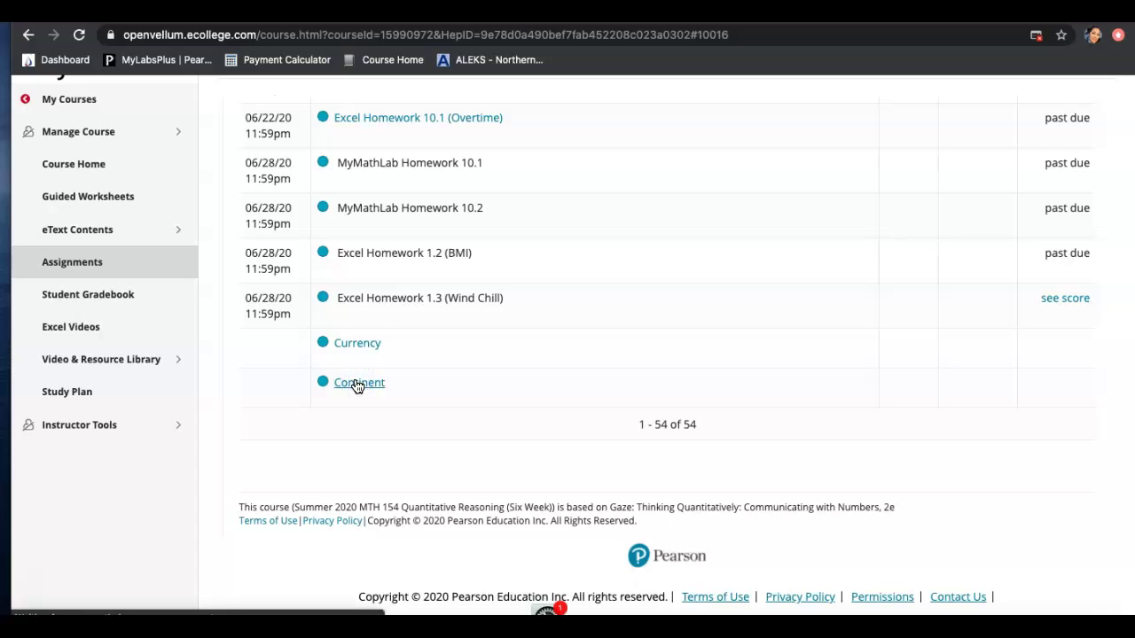
{"action": "left_click", "coordinate": [375, 292]}
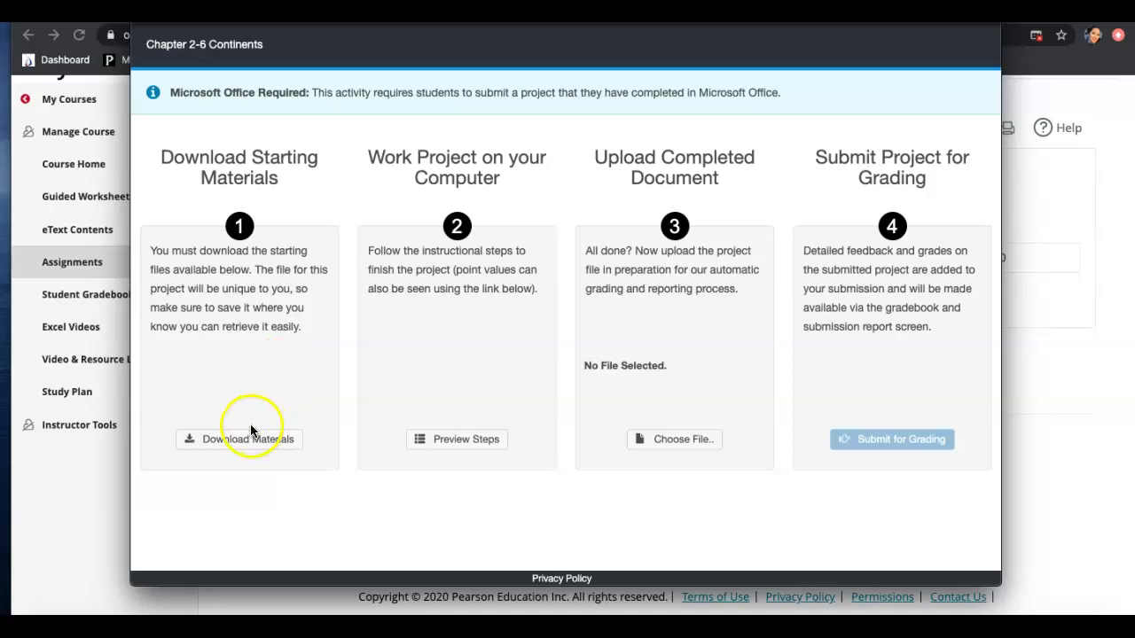
- Download the Chapter 2-6 Continents start workbook from the starting materials and open it in Excel
{"action": "left_click", "coordinate": [248, 438]}
{"action": "left_click", "coordinate": [725, 316]}
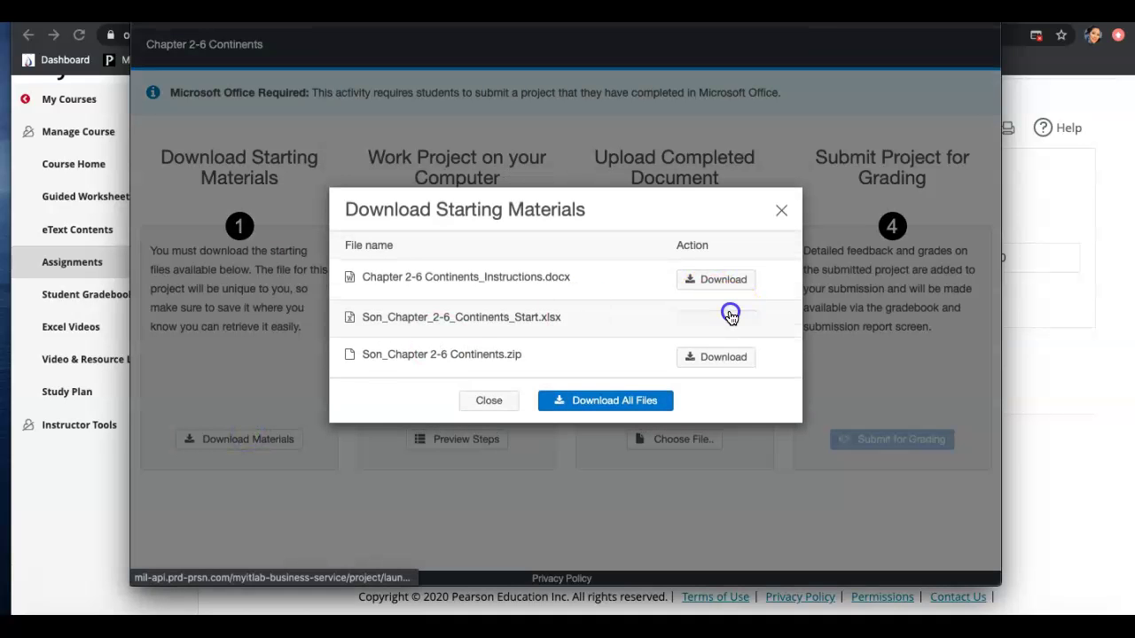
{"action": "left_click", "coordinate": [224, 568]}
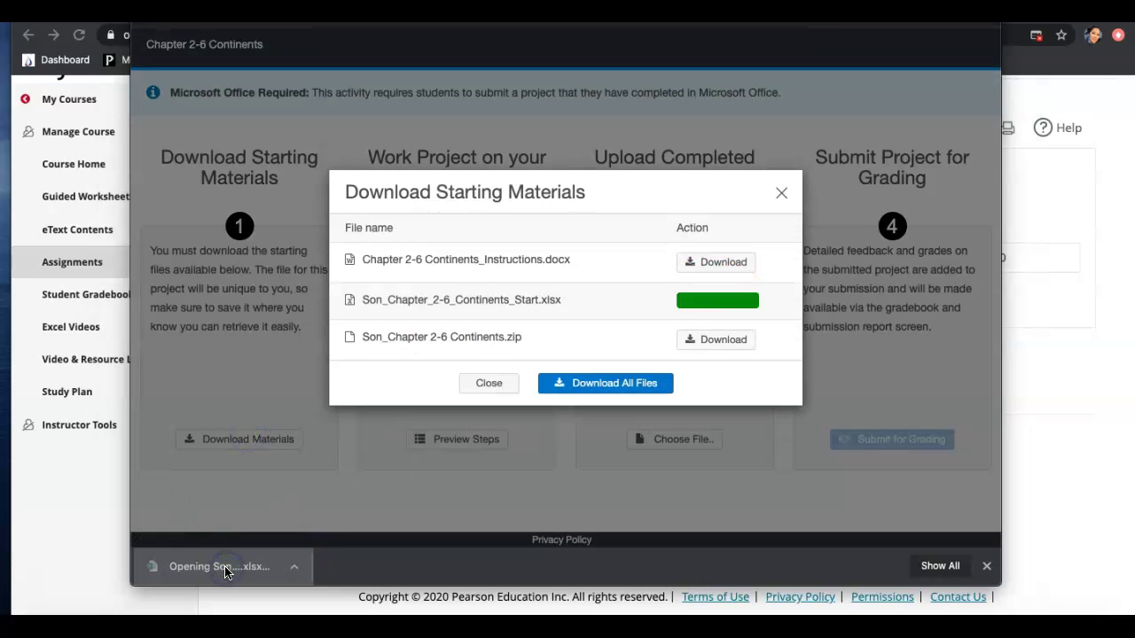
{"action": "left_click", "coordinate": [224, 567]}
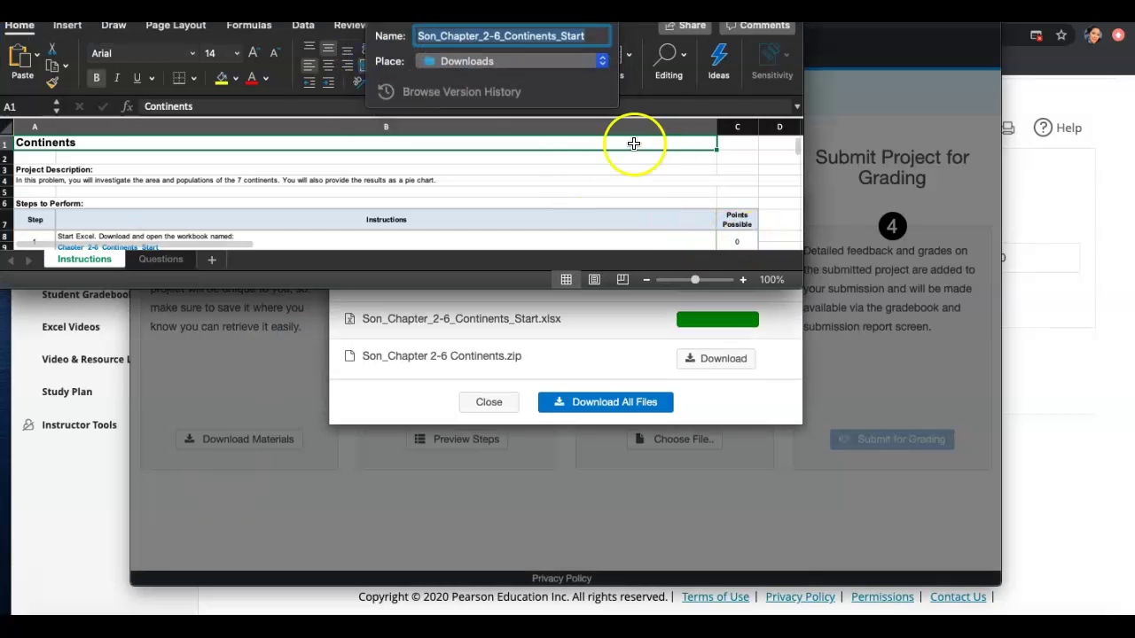
- Dismiss the workbook's file name popup and enlarge the Excel window to fill the screen
{"action": "left_click", "coordinate": [684, 38]}
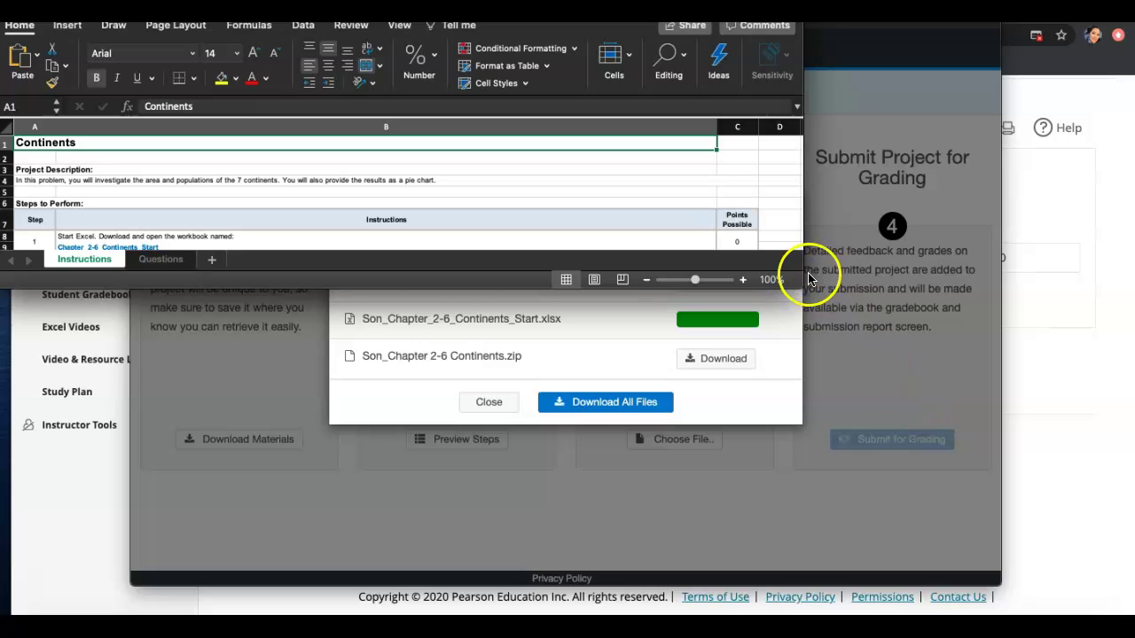
{"action": "left_click_drag", "start_coordinate": [799, 285], "coordinate": [805, 296]}
{"action": "left_click_drag", "start_coordinate": [909, 428], "coordinate": [1133, 615]}
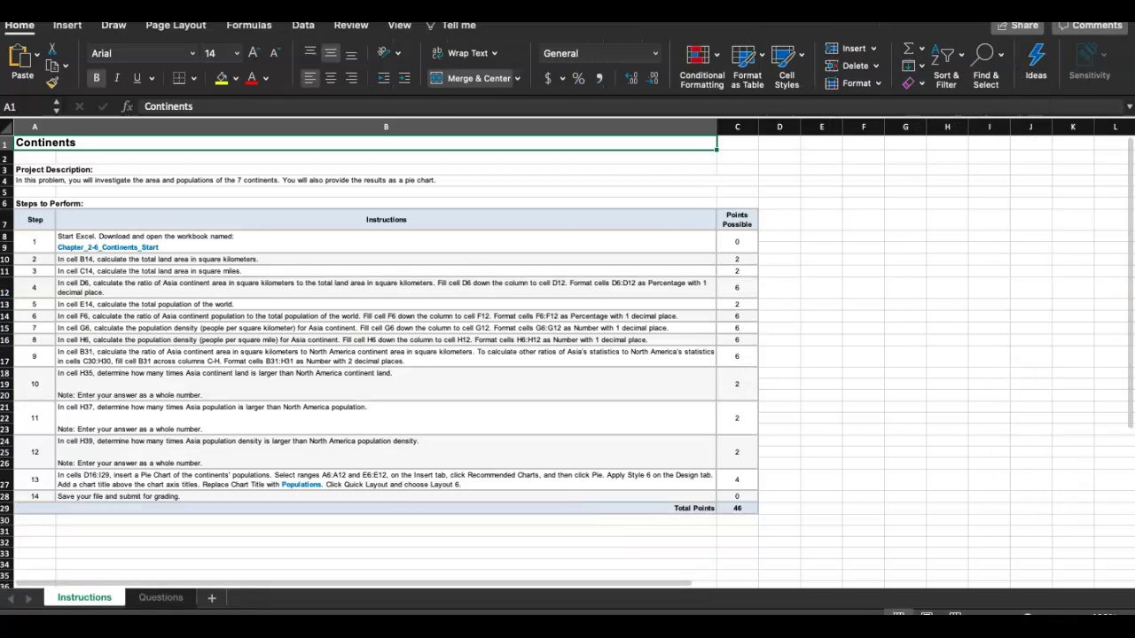
- Fill the step 1 number cell A8 on the Instructions sheet with yellow
{"action": "left_click", "coordinate": [36, 241]}
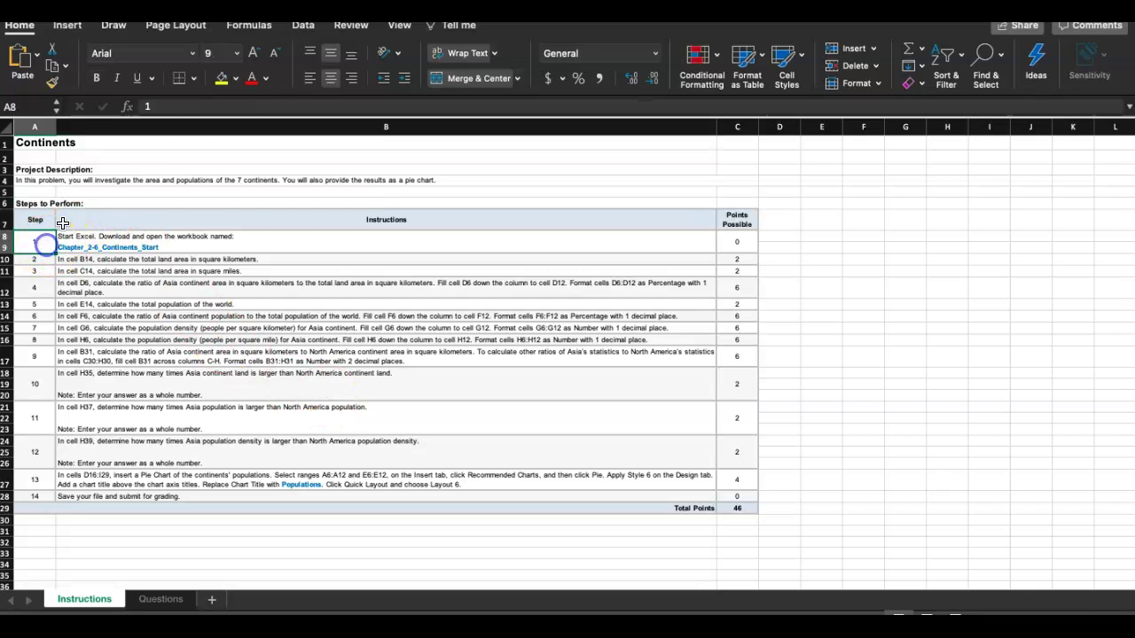
{"action": "scroll", "coordinate": [151, 215], "scroll_direction": "up", "scroll_amount": 5}
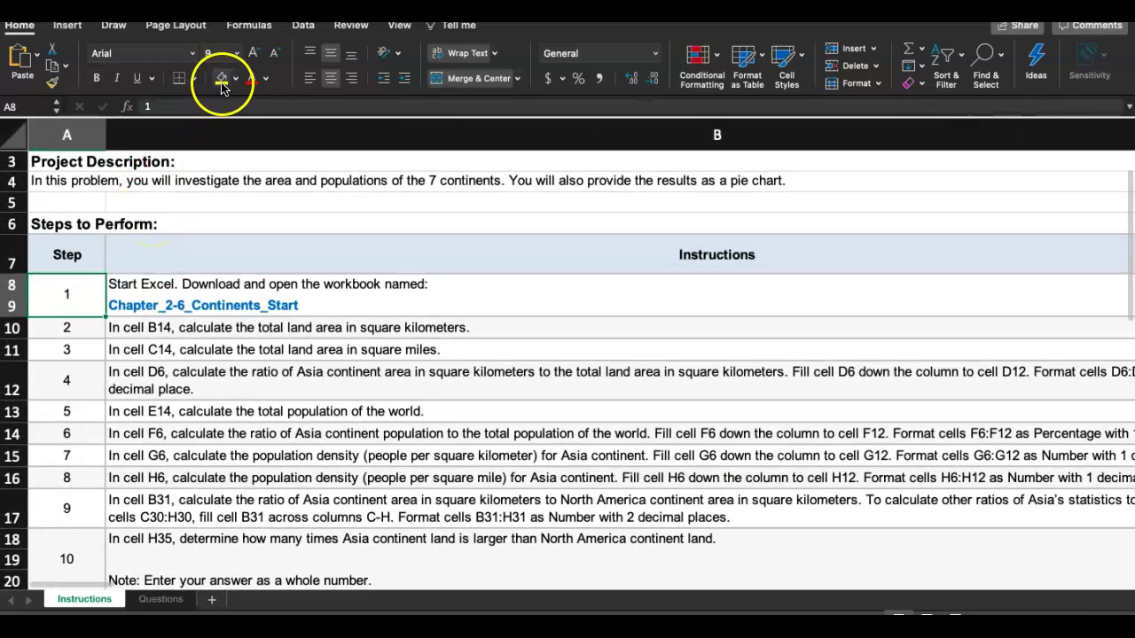
{"action": "left_click", "coordinate": [222, 85]}
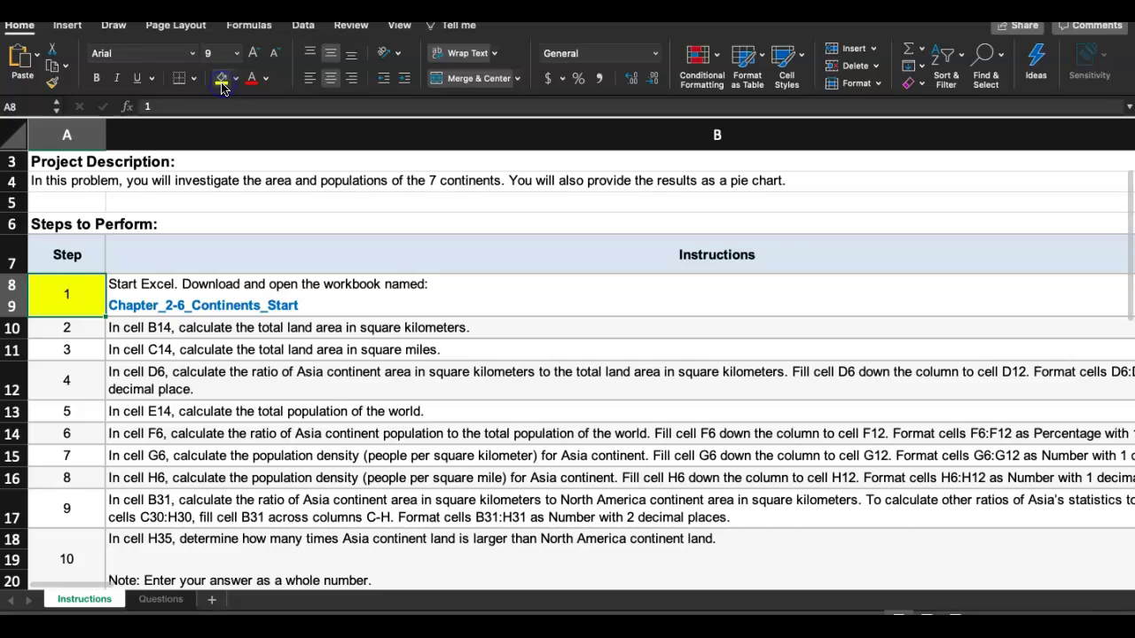
- Start a SUM formula in cell B14 of the Questions sheet covering the square-kilometre areas in B6:B12
{"action": "left_click", "coordinate": [82, 327]}
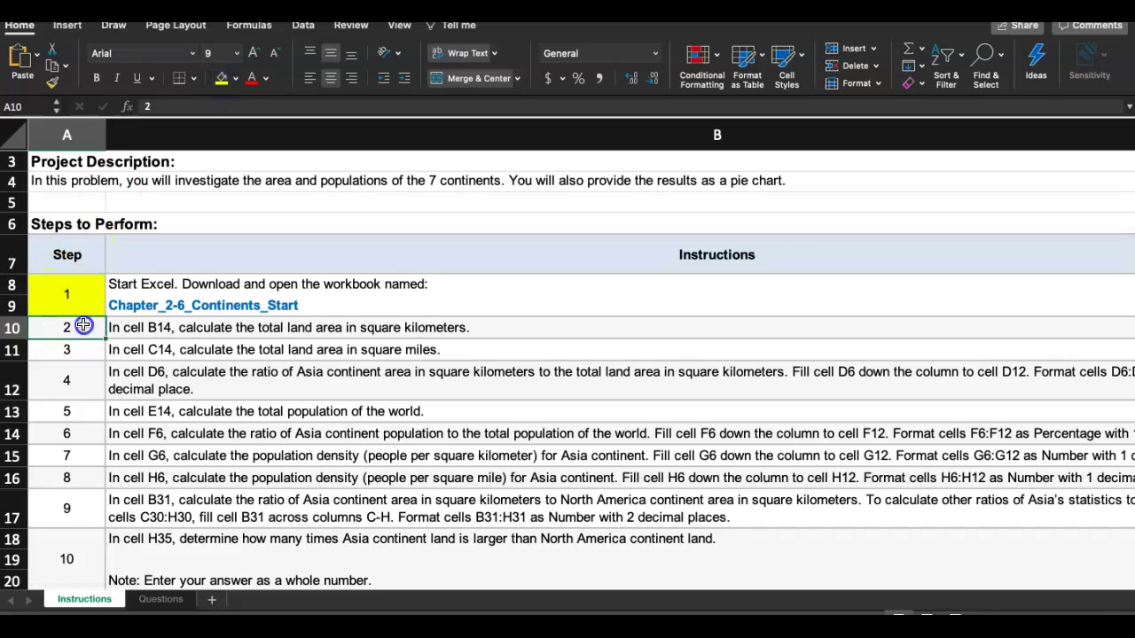
{"action": "left_click", "coordinate": [161, 600]}
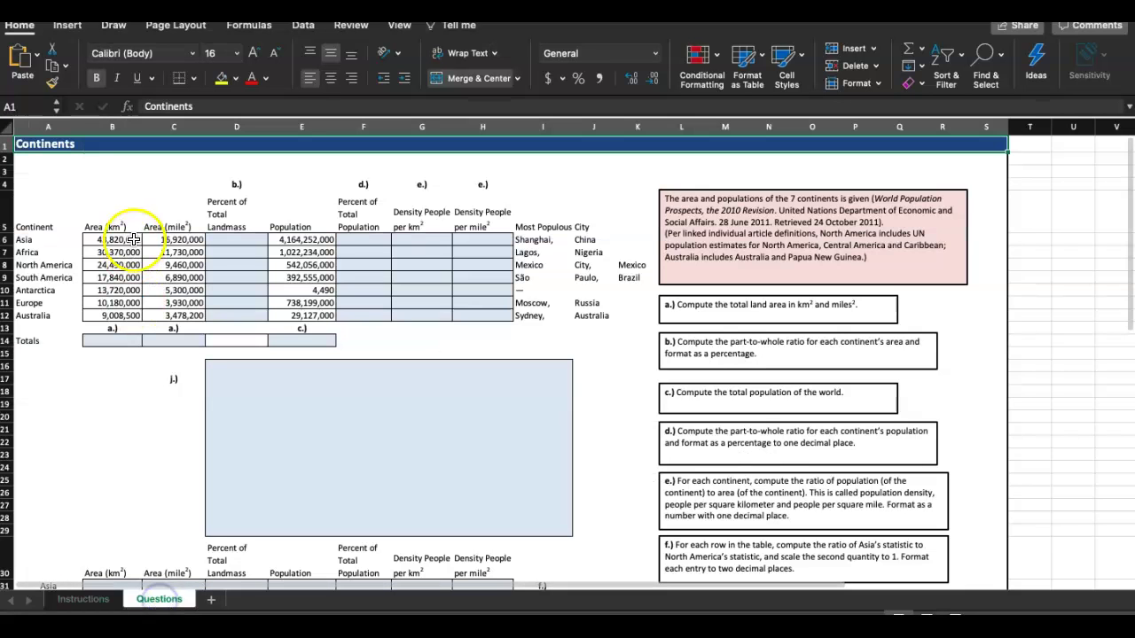
{"action": "left_click", "coordinate": [251, 239]}
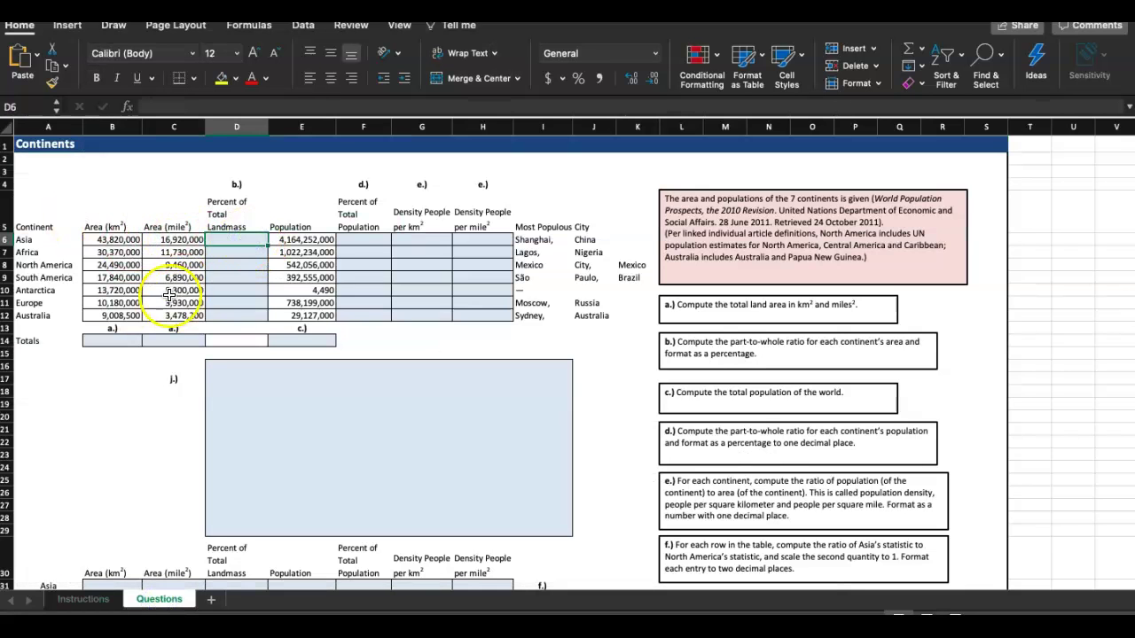
{"action": "left_click", "coordinate": [111, 340]}
{"action": "scroll", "coordinate": [115, 341], "scroll_direction": "up", "scroll_amount": 5}
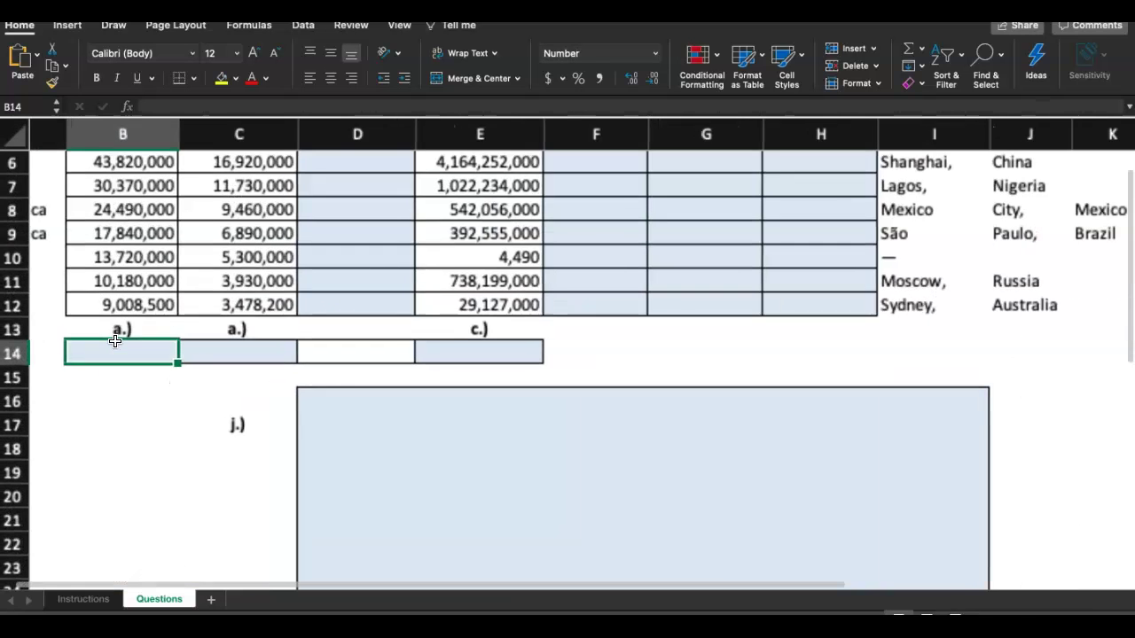
{"action": "scroll", "coordinate": [159, 363], "scroll_direction": "up", "scroll_amount": 1}
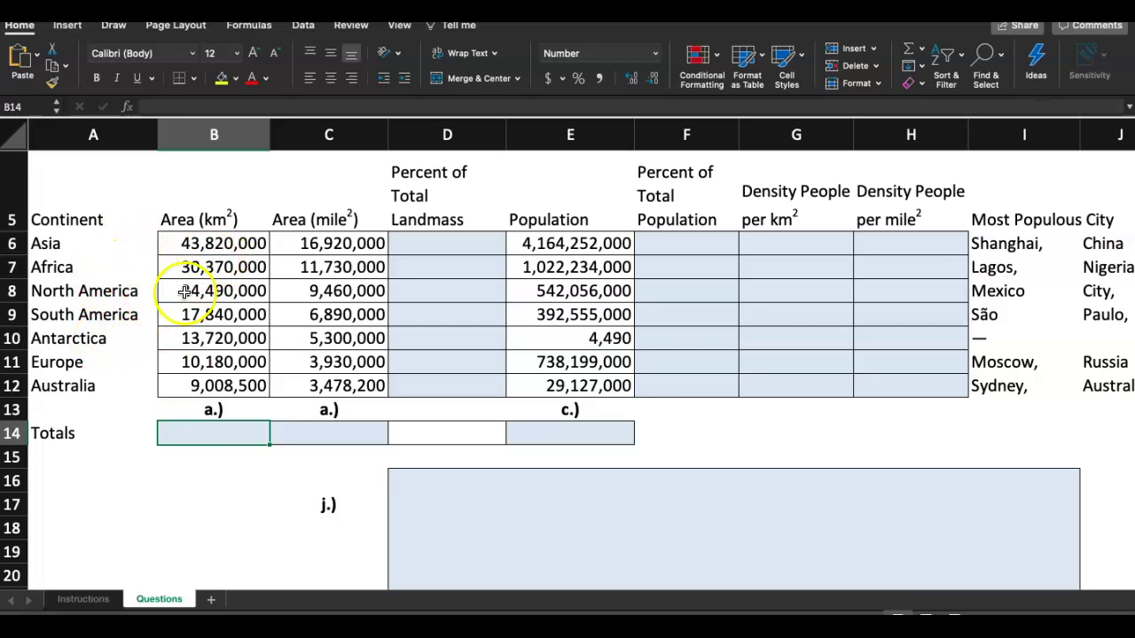
{"action": "left_click_drag", "start_coordinate": [202, 248], "coordinate": [203, 387]}
{"action": "left_click", "coordinate": [192, 443]}
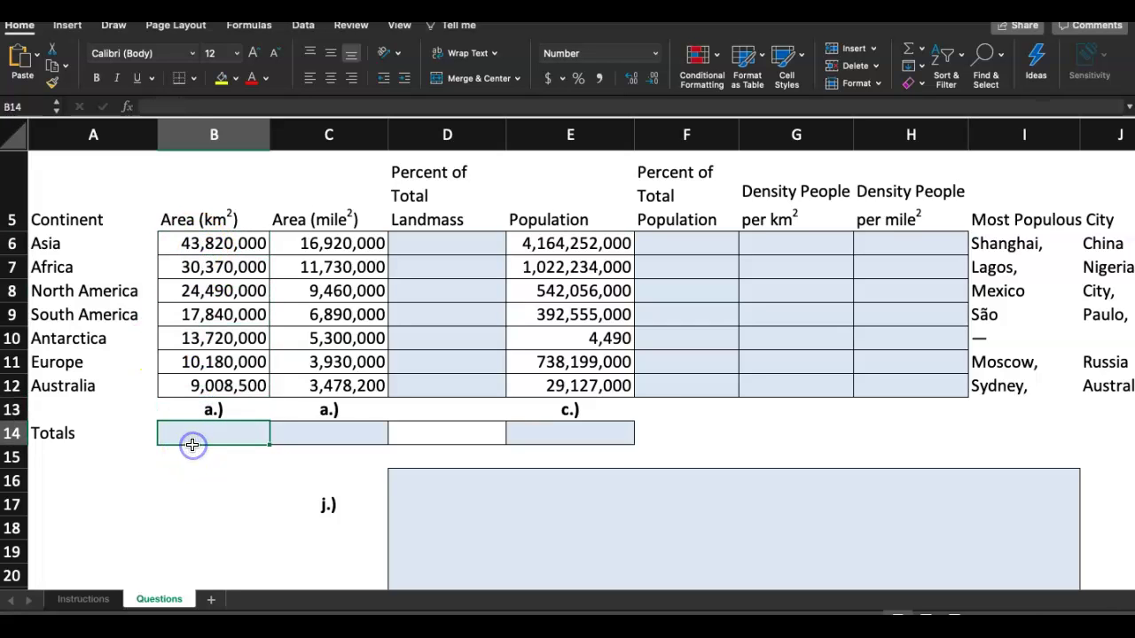
{"action": "type", "text": "=Sum"}
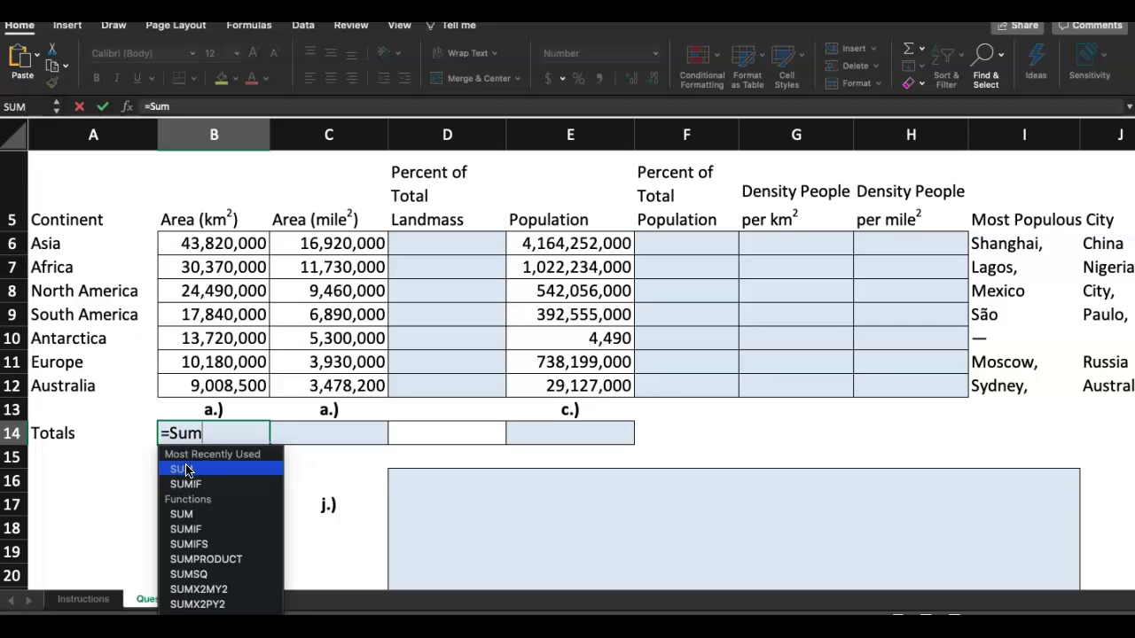
{"action": "double_click", "coordinate": [186, 471]}
{"action": "left_click_drag", "start_coordinate": [195, 245], "coordinate": [206, 387]}
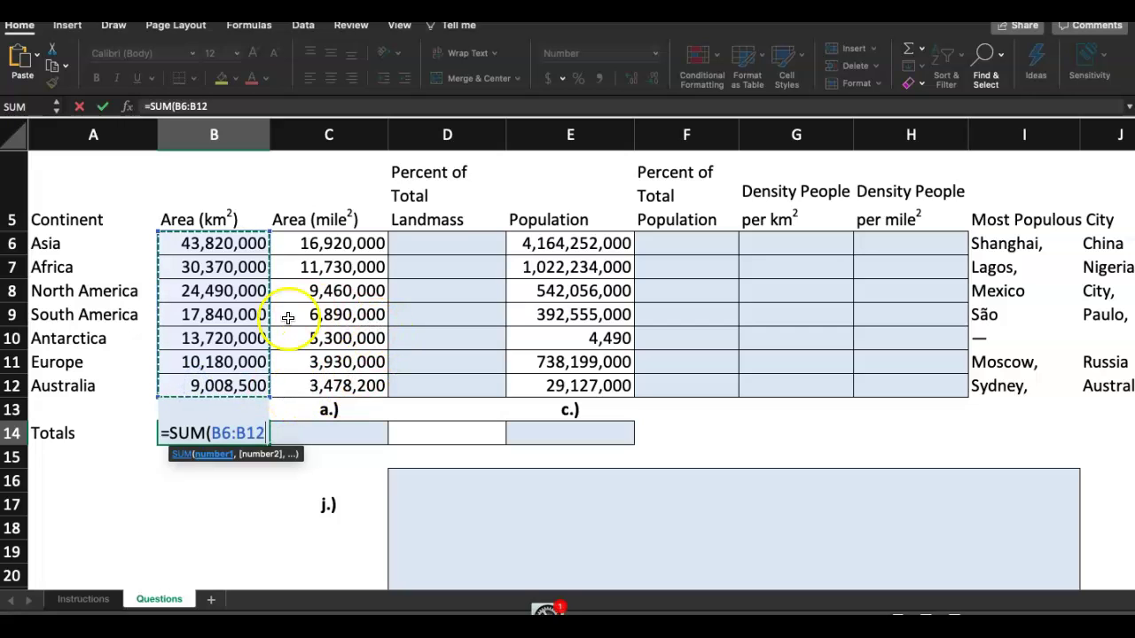
- Clear the range reference in the B14 formula, reselect B6:B12 and commit =SUM(B6:B12)
{"action": "key", "text": "BackSpace"}
{"action": "key", "text": "BackSpace"}
{"action": "key", "text": "BackSpace"}
{"action": "key", "text": "BackSpace"}
{"action": "key", "text": "BackSpace"}
{"action": "key", "text": "BackSpace"}
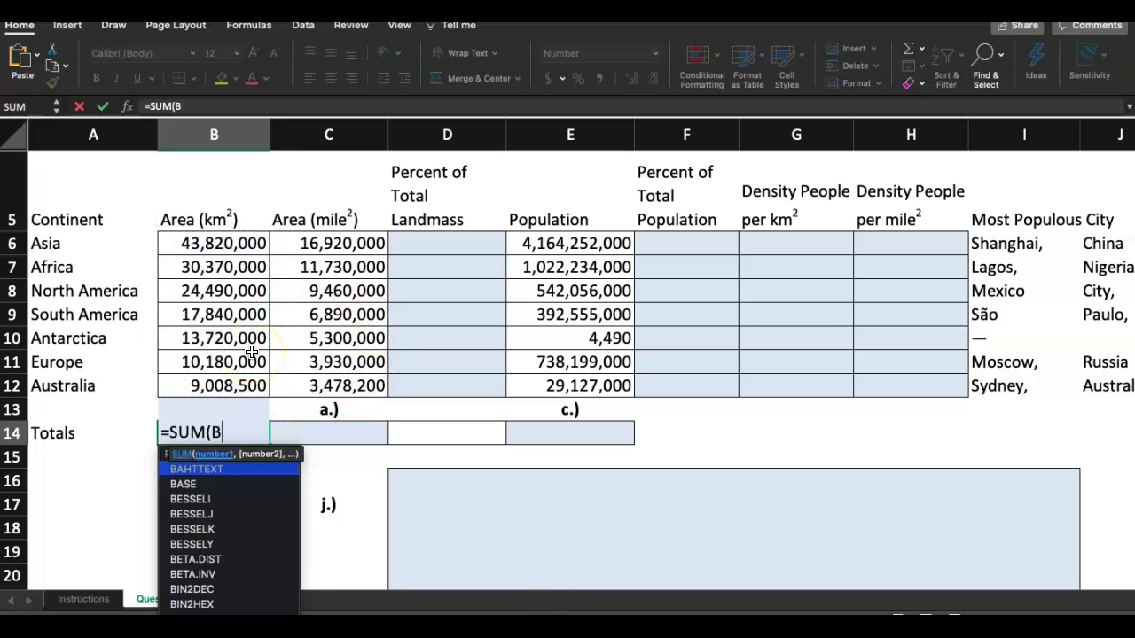
{"action": "left_click_drag", "start_coordinate": [223, 243], "coordinate": [220, 381]}
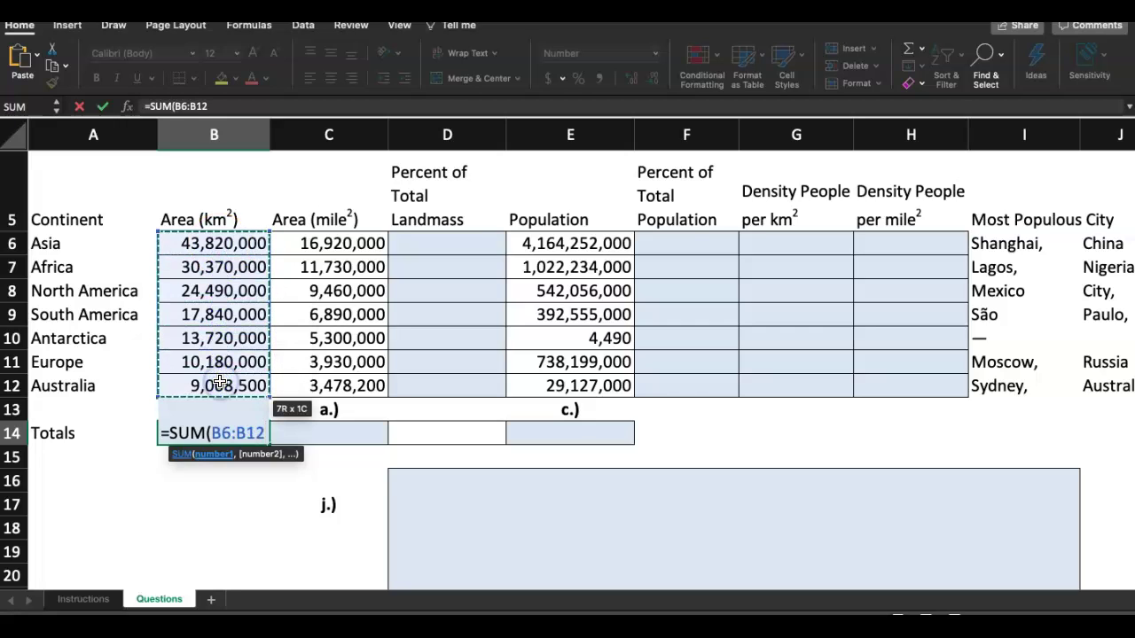
{"action": "key", "text": "Return"}
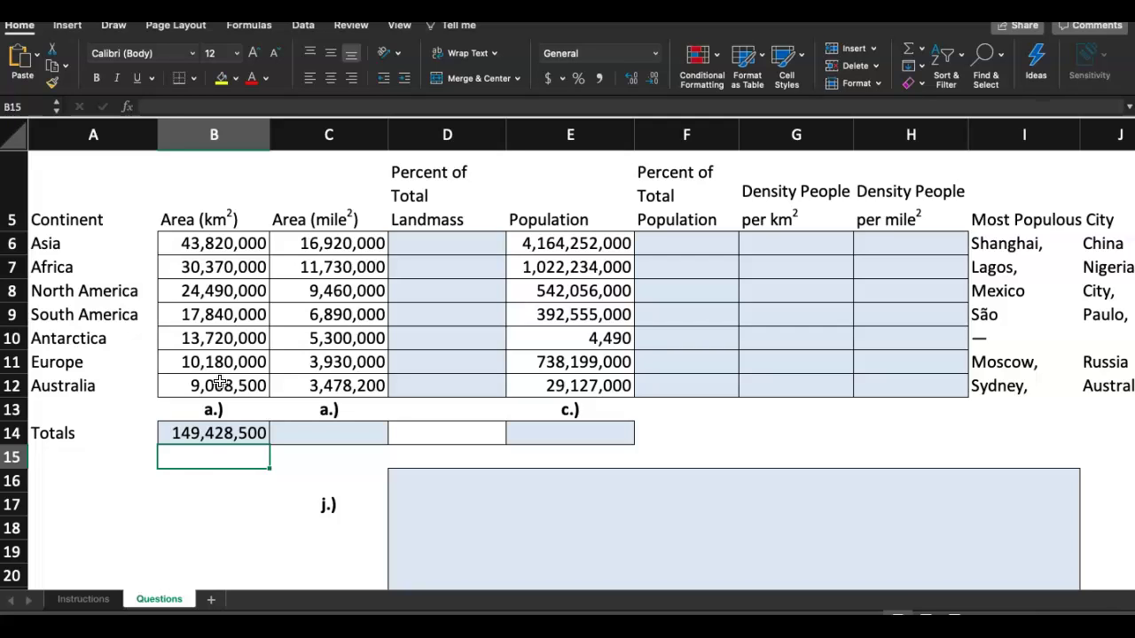
- Open the B14 total's formula to check its summed range and leave the cell
{"action": "double_click", "coordinate": [246, 432]}
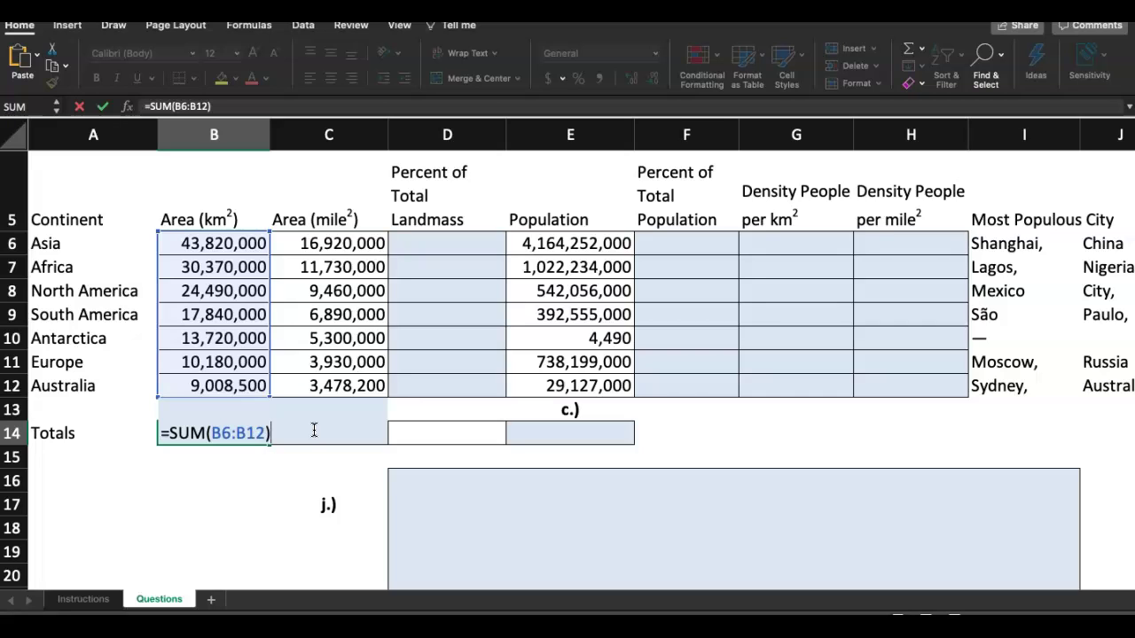
{"action": "left_click", "coordinate": [105, 603]}
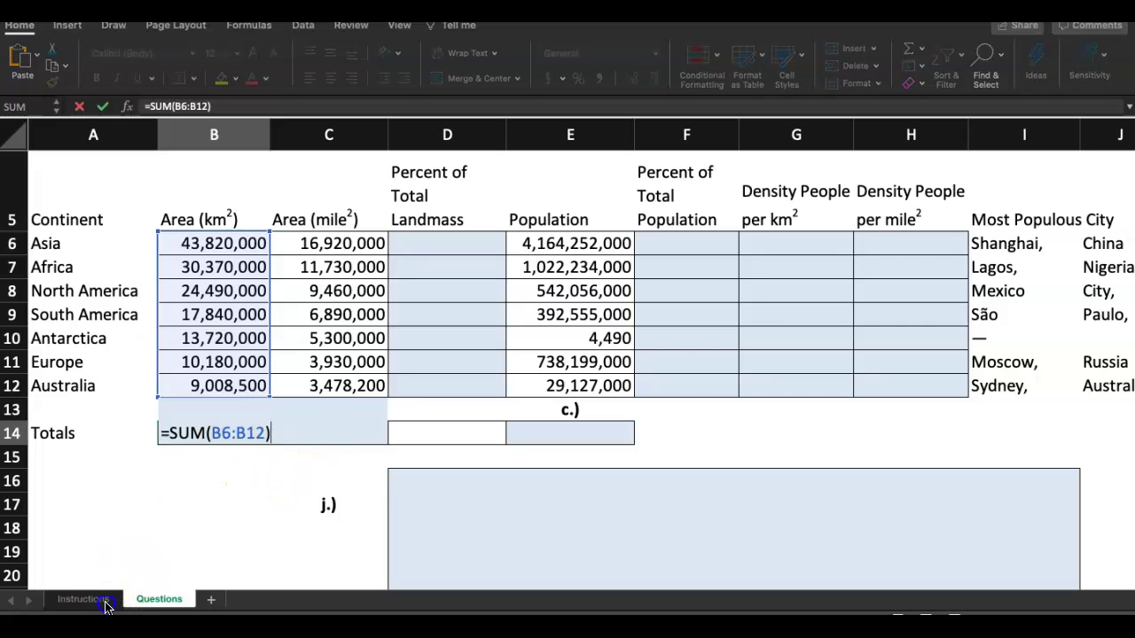
{"action": "left_click", "coordinate": [174, 544]}
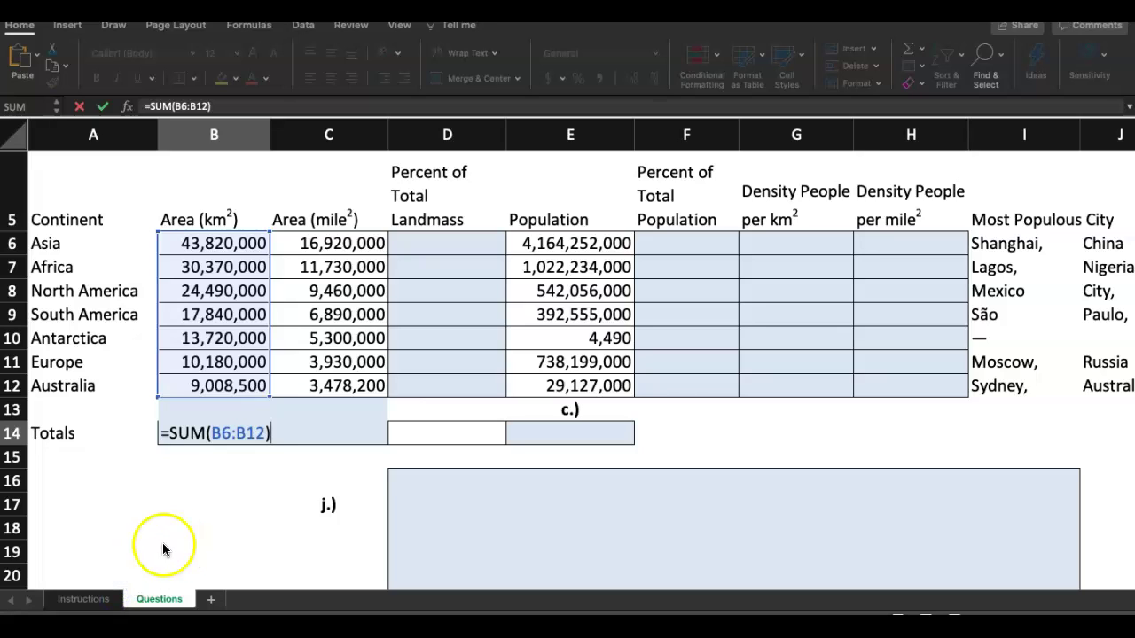
{"action": "left_click", "coordinate": [156, 489]}
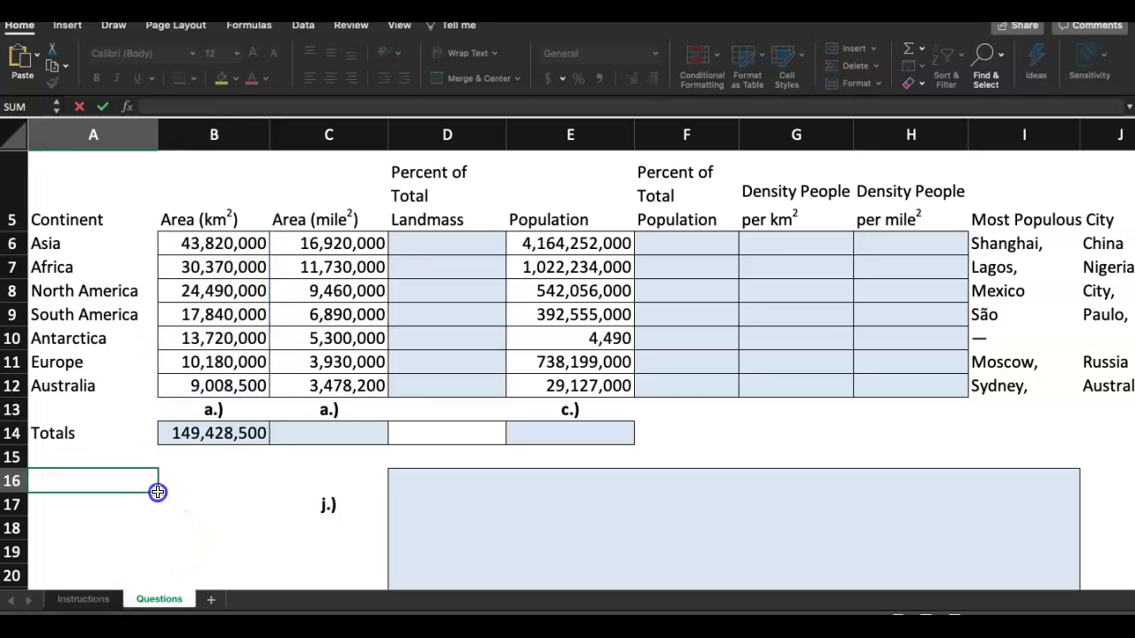
- Fill the step 2 and step 3 number cells, A10 and A11, on the Instructions sheet with yellow
{"action": "left_click", "coordinate": [105, 603]}
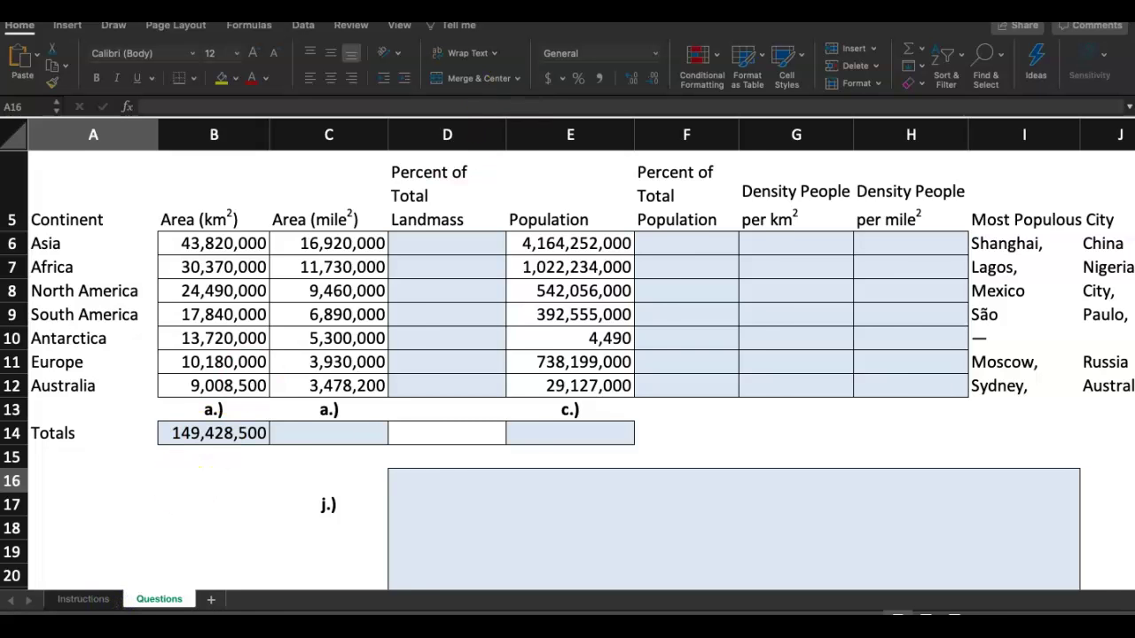
{"action": "left_click", "coordinate": [100, 601]}
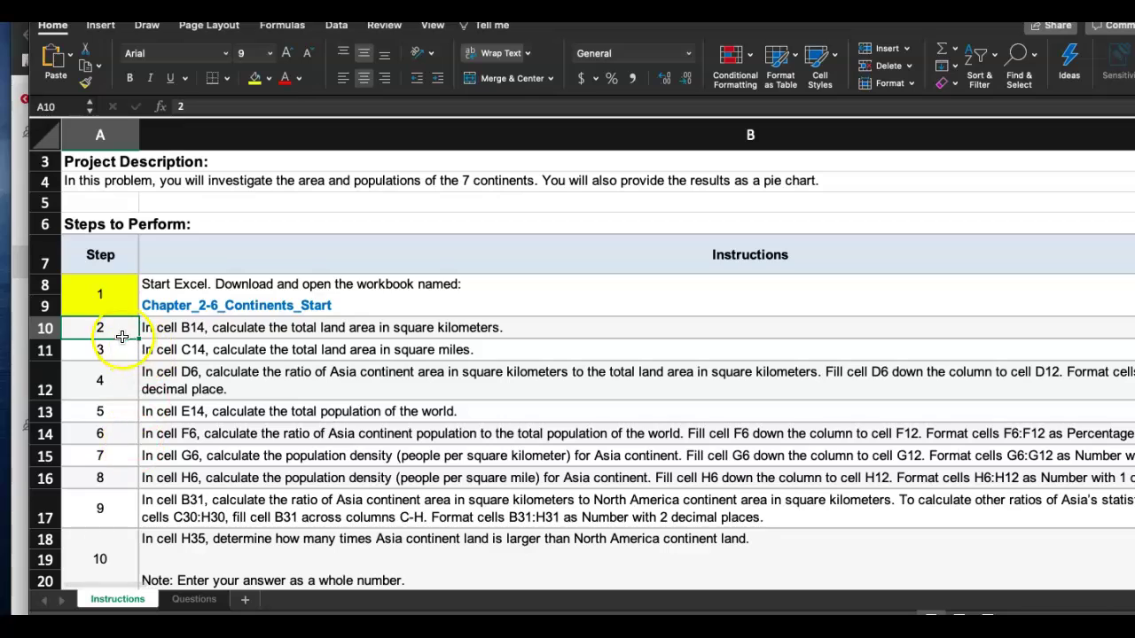
{"action": "left_click", "coordinate": [254, 78]}
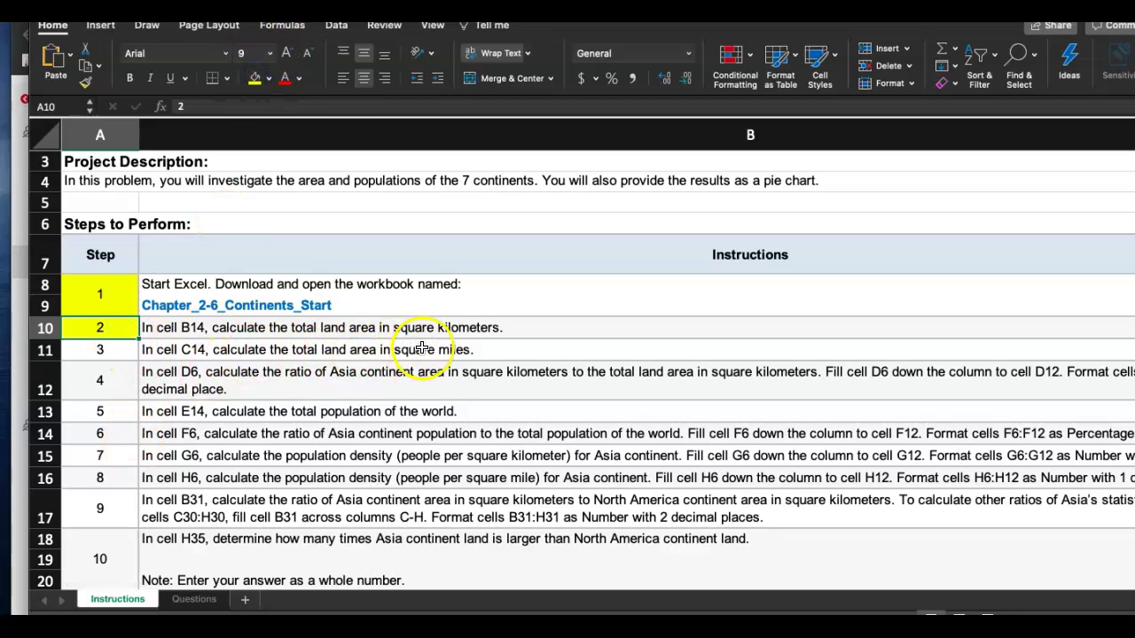
{"action": "left_click", "coordinate": [115, 351]}
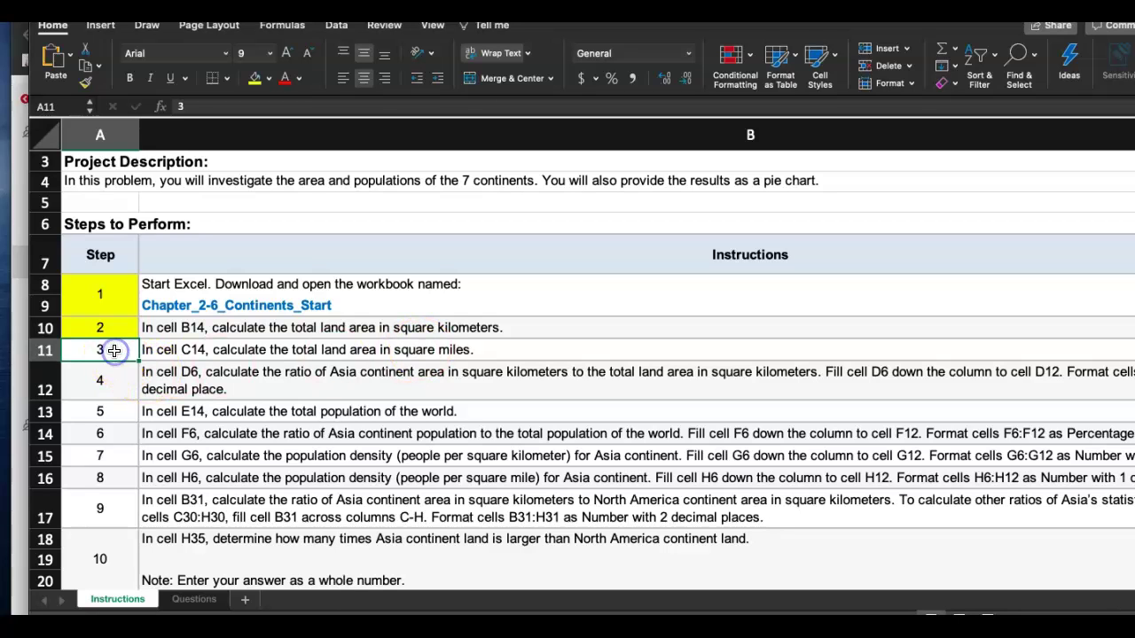
{"action": "left_click", "coordinate": [254, 79]}
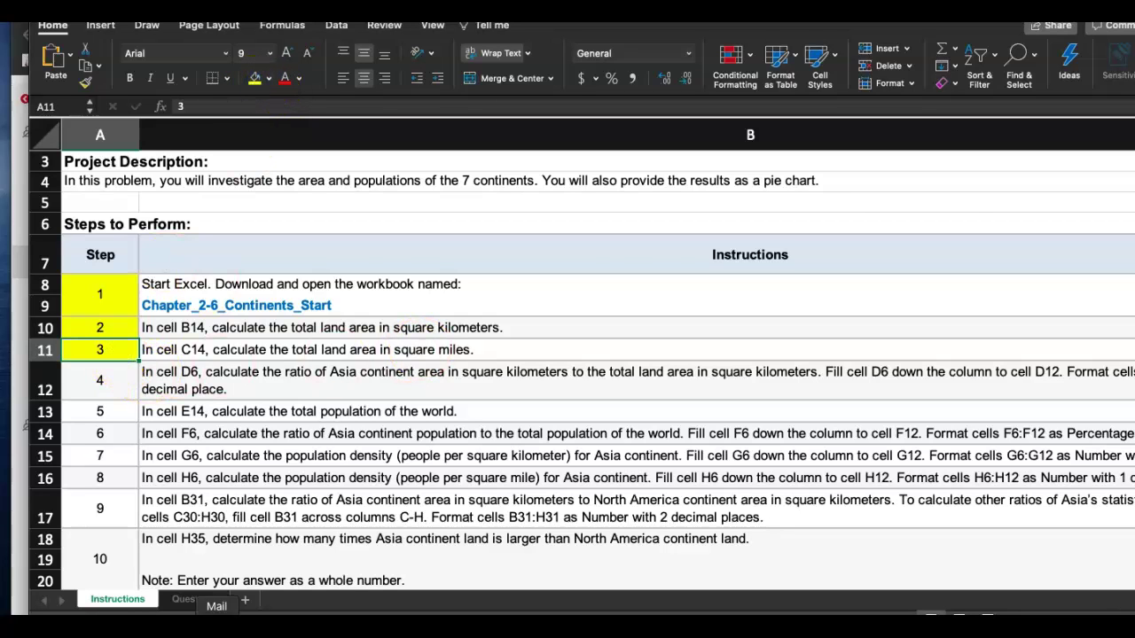
- Total the square-mile areas in cell C14 of the Questions sheet with =SUM(C6:C12) and check the formula
{"action": "left_click", "coordinate": [181, 601]}
{"action": "left_click", "coordinate": [340, 431]}
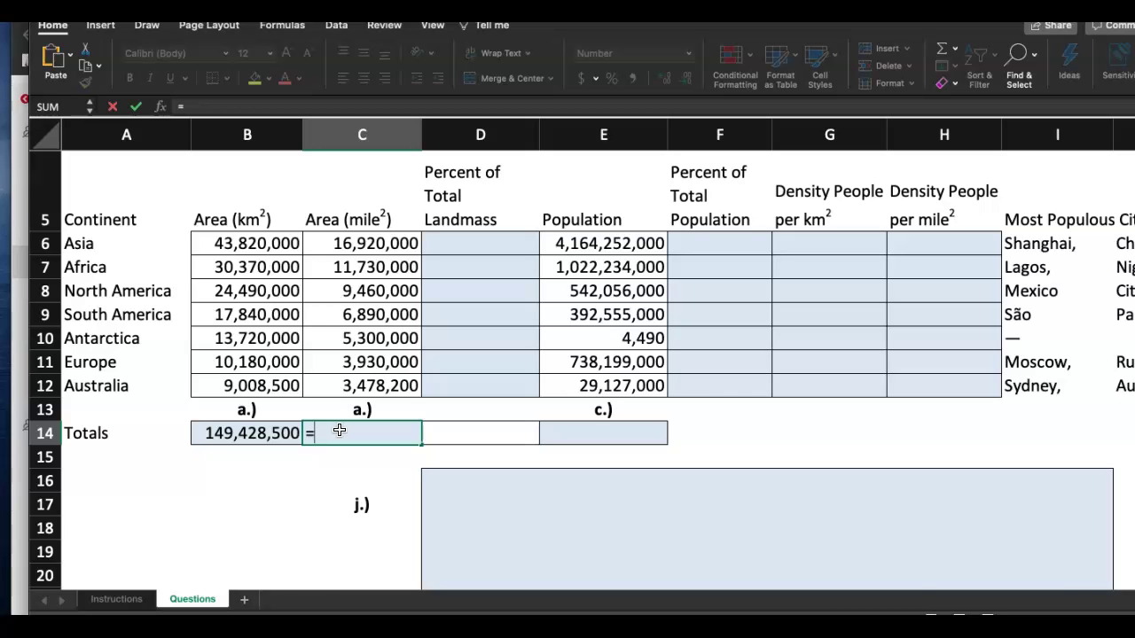
{"action": "type", "text": "sum"}
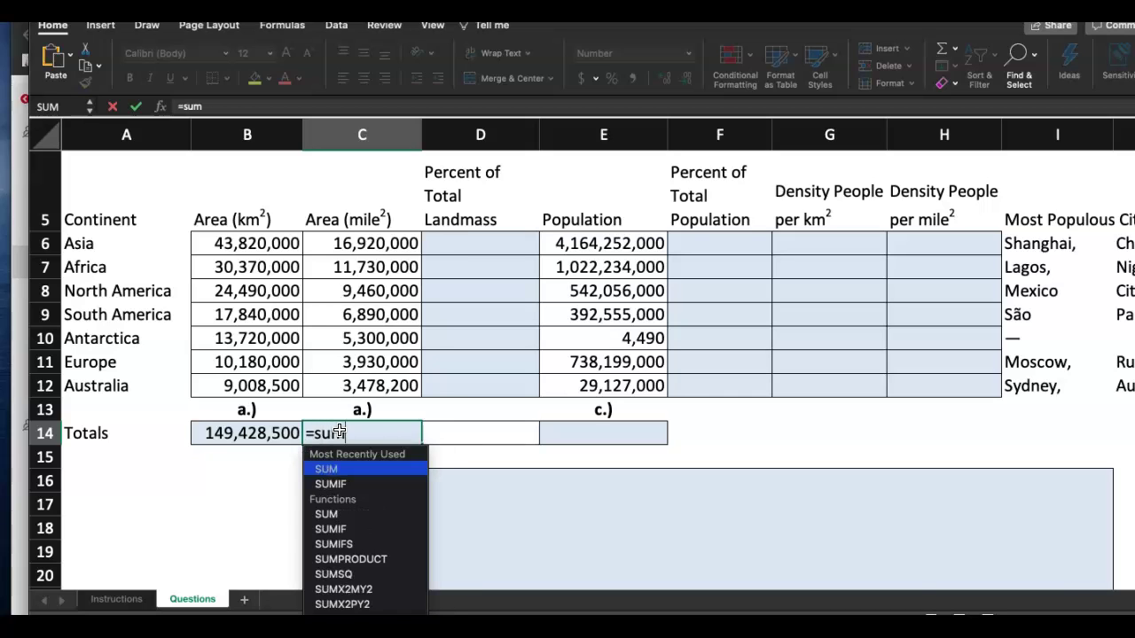
{"action": "double_click", "coordinate": [334, 470]}
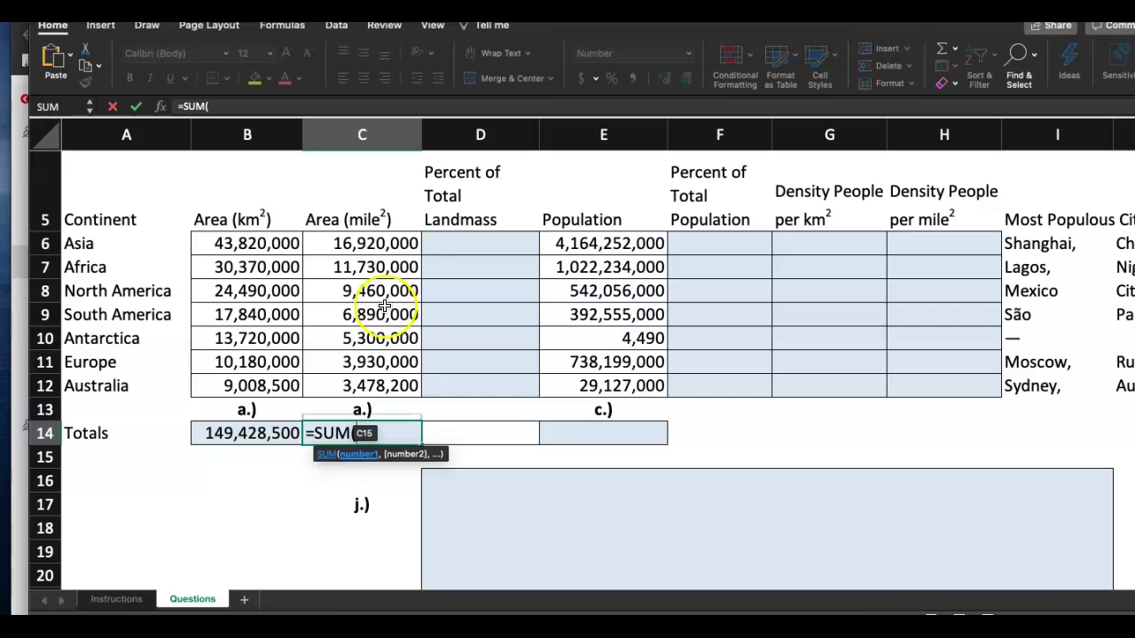
{"action": "left_click", "coordinate": [379, 248]}
{"action": "left_click_drag", "start_coordinate": [379, 248], "coordinate": [371, 384]}
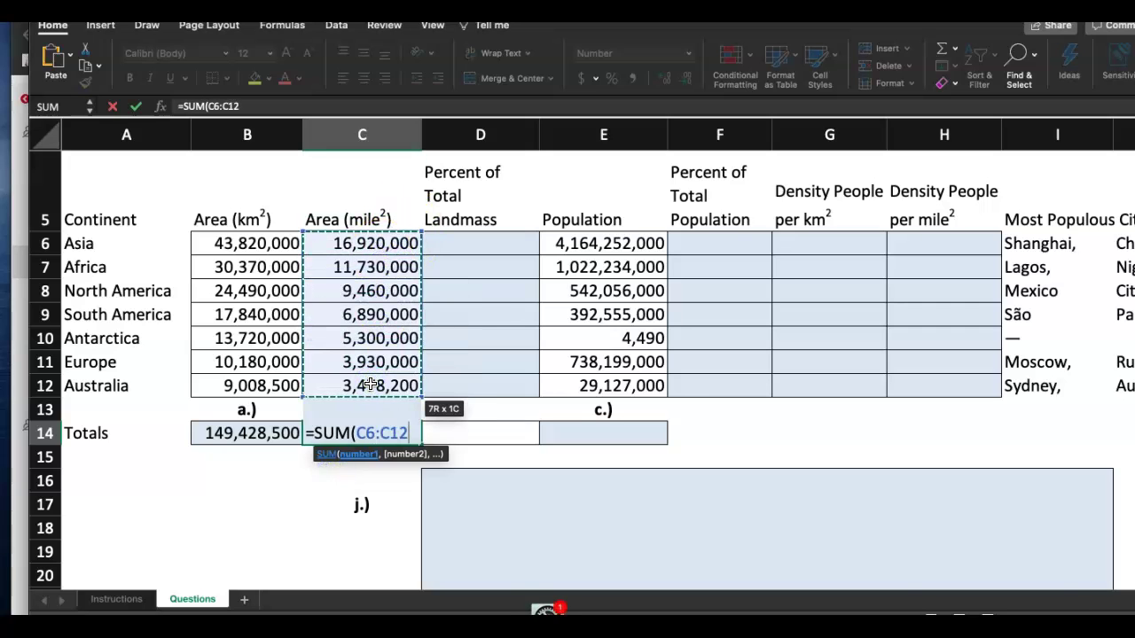
{"action": "key", "text": "Return"}
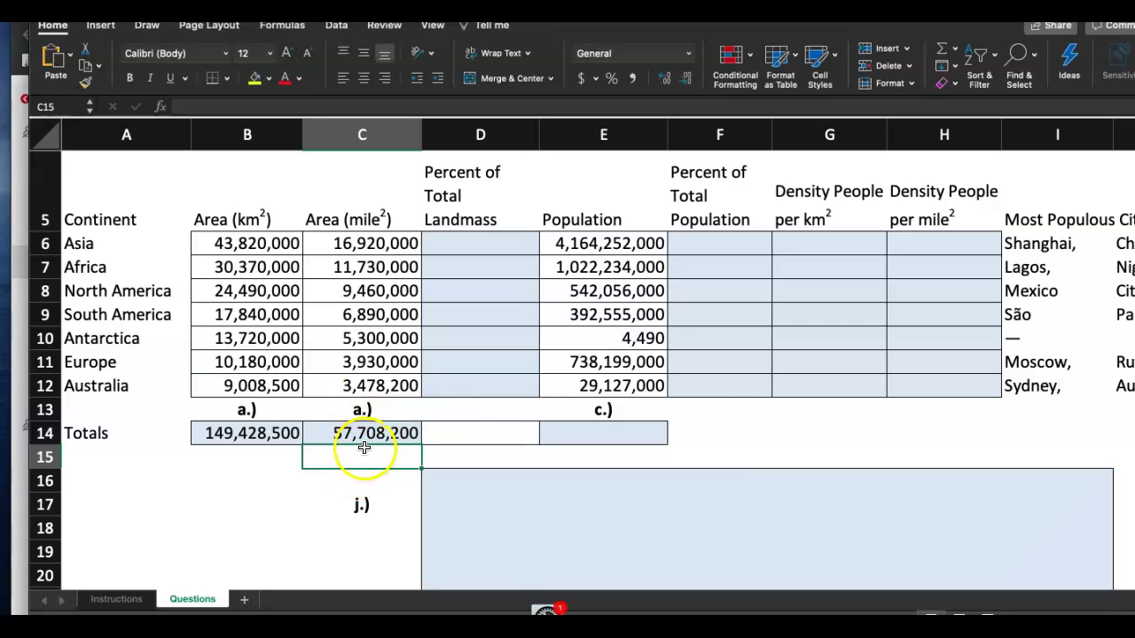
{"action": "double_click", "coordinate": [390, 433]}
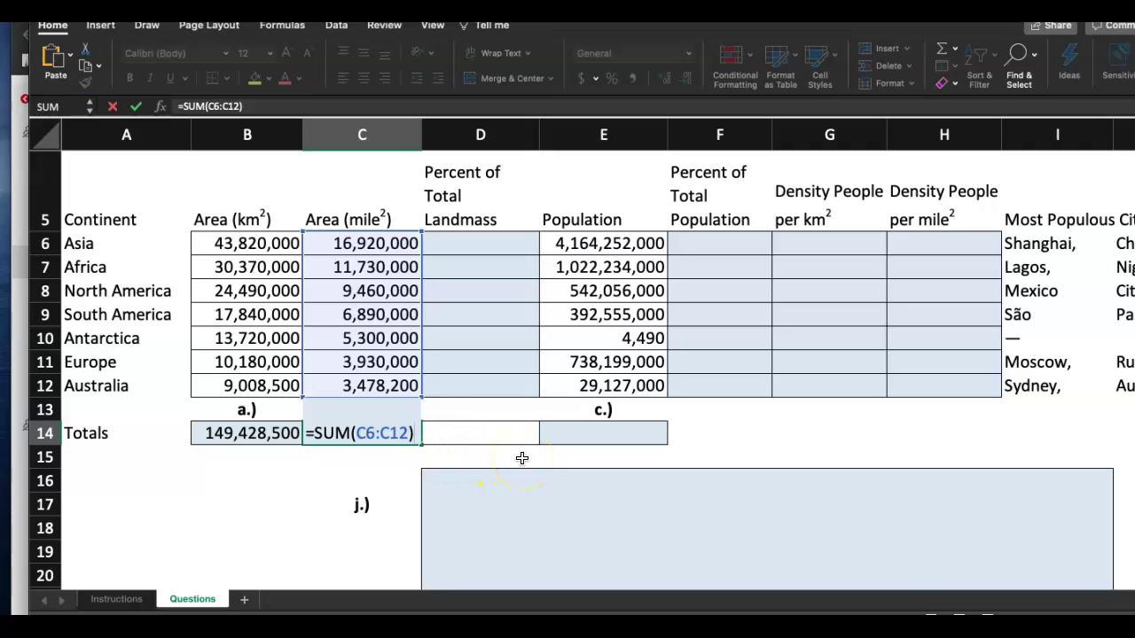
{"action": "key", "text": "Return"}
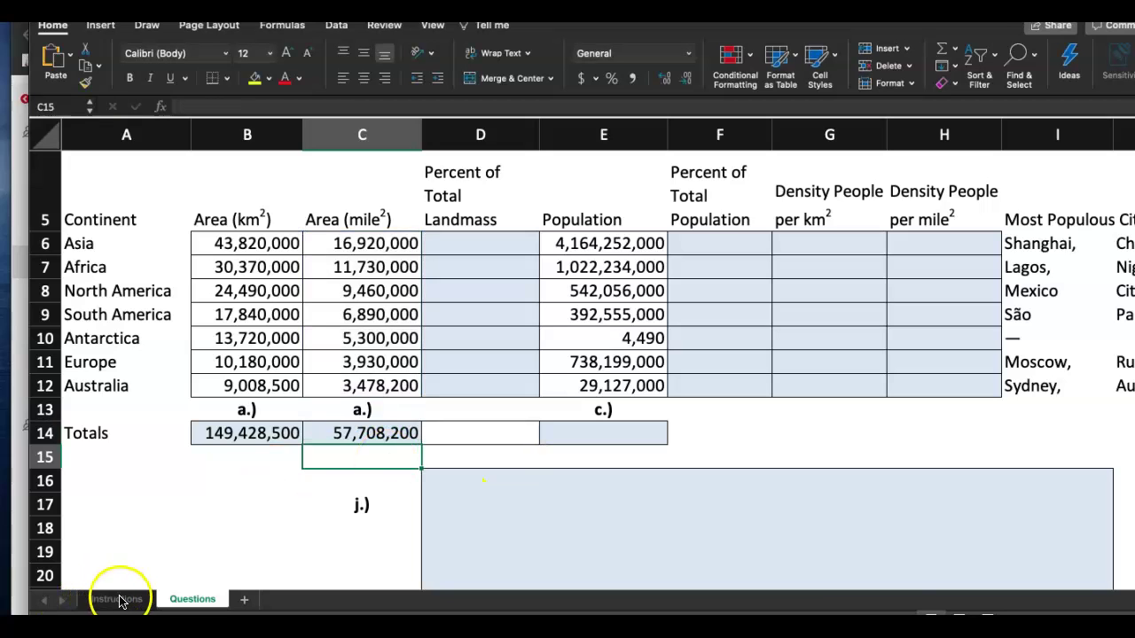
- Read the full step 4 instruction on the Instructions sheet, including its fill range and cell format
{"action": "left_click", "coordinate": [118, 600]}
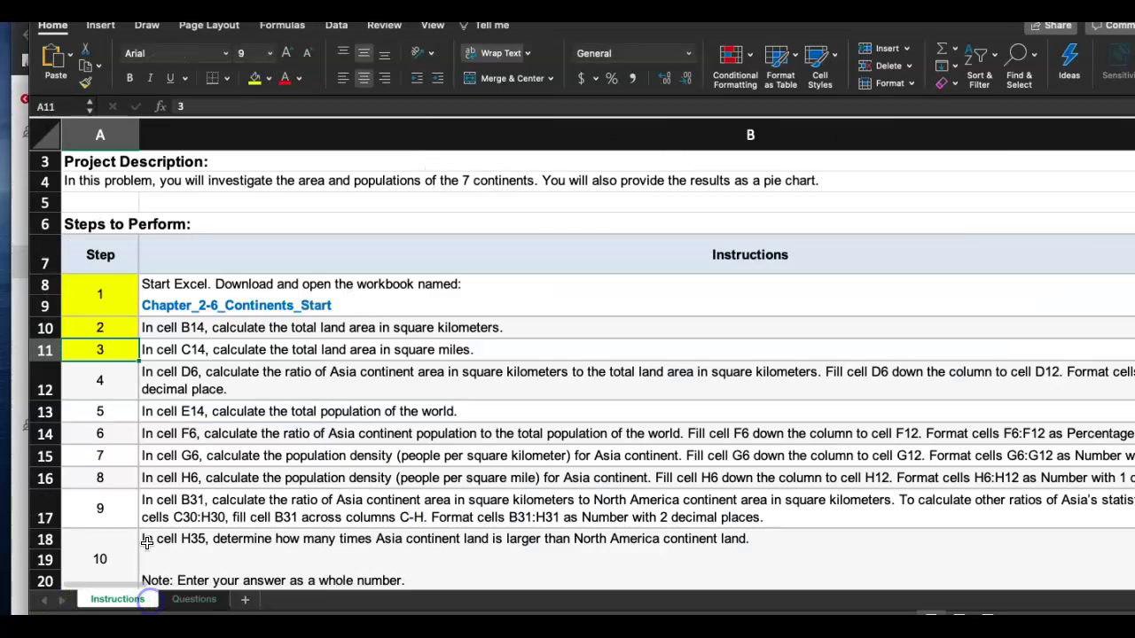
{"action": "left_click", "coordinate": [102, 379]}
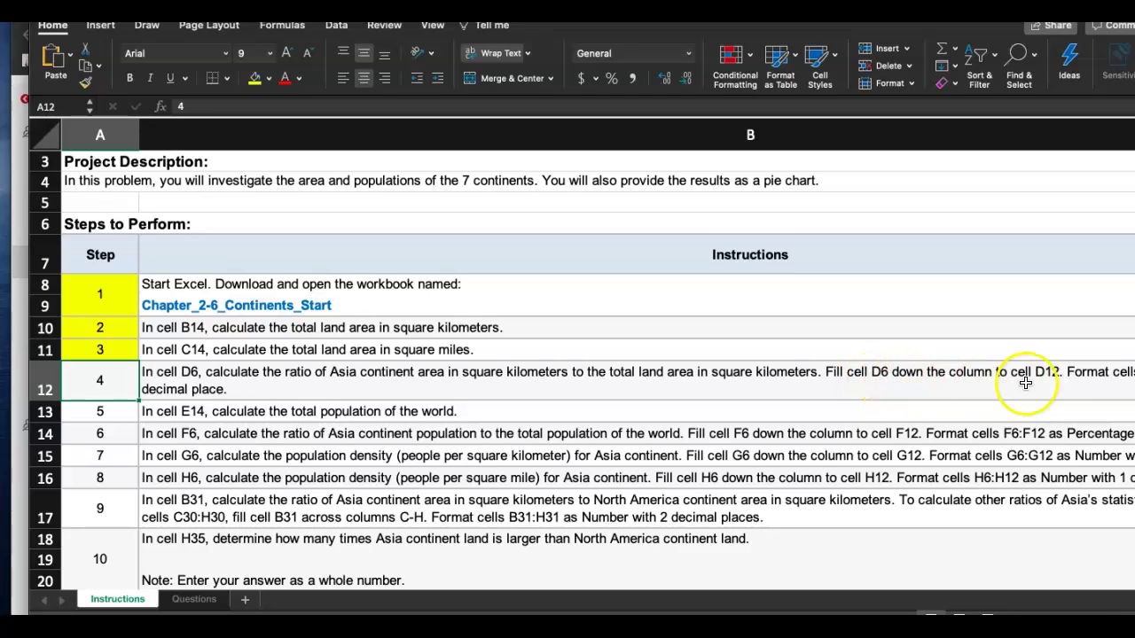
{"action": "scroll", "coordinate": [1010, 394], "scroll_direction": "right", "scroll_amount": 3}
{"action": "scroll", "coordinate": [1010, 394], "scroll_direction": "down", "scroll_amount": 1}
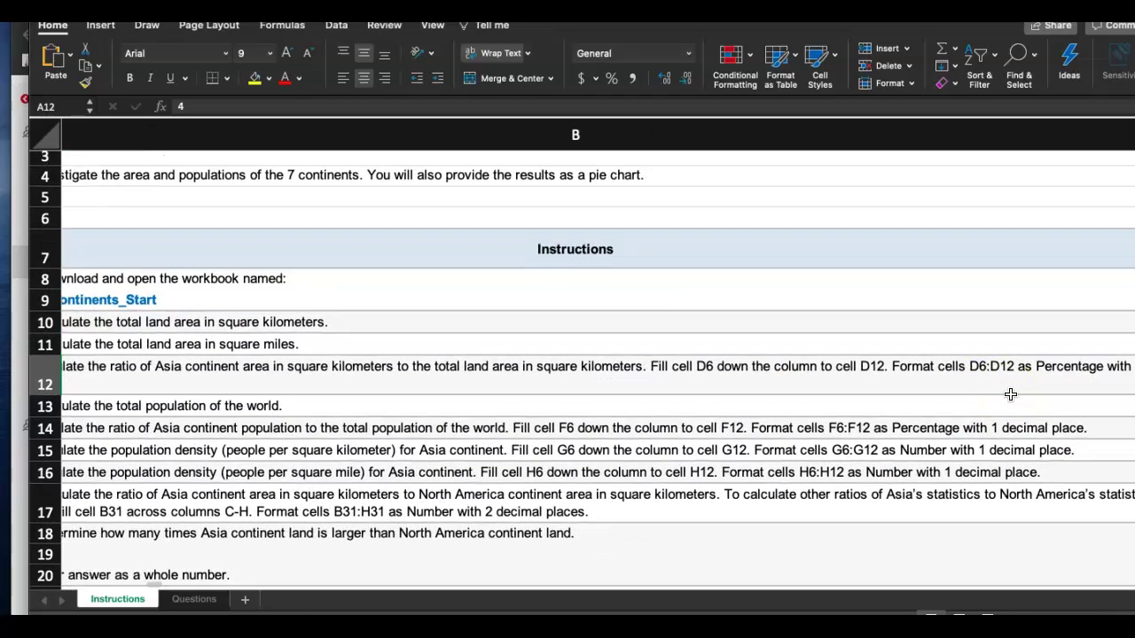
{"action": "scroll", "coordinate": [1002, 390], "scroll_direction": "right", "scroll_amount": 4}
{"action": "scroll", "coordinate": [994, 388], "scroll_direction": "left", "scroll_amount": 8}
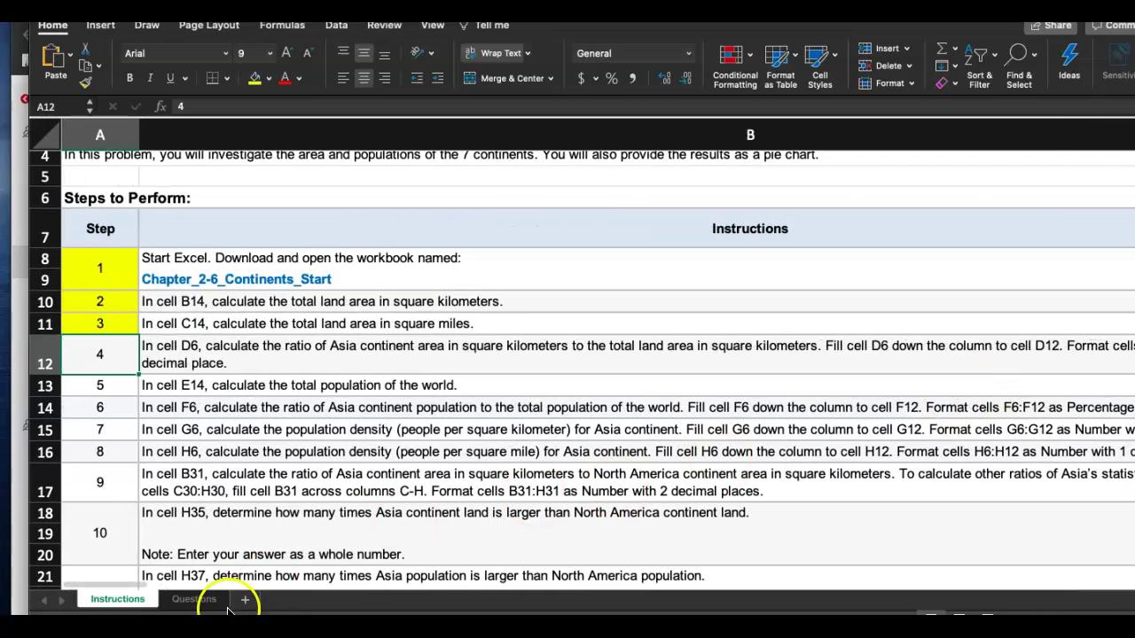
- Calculate Asia's share of the total square-kilometre land area in cell D6 of the Questions sheet with =B6/B14
{"action": "left_click", "coordinate": [197, 600]}
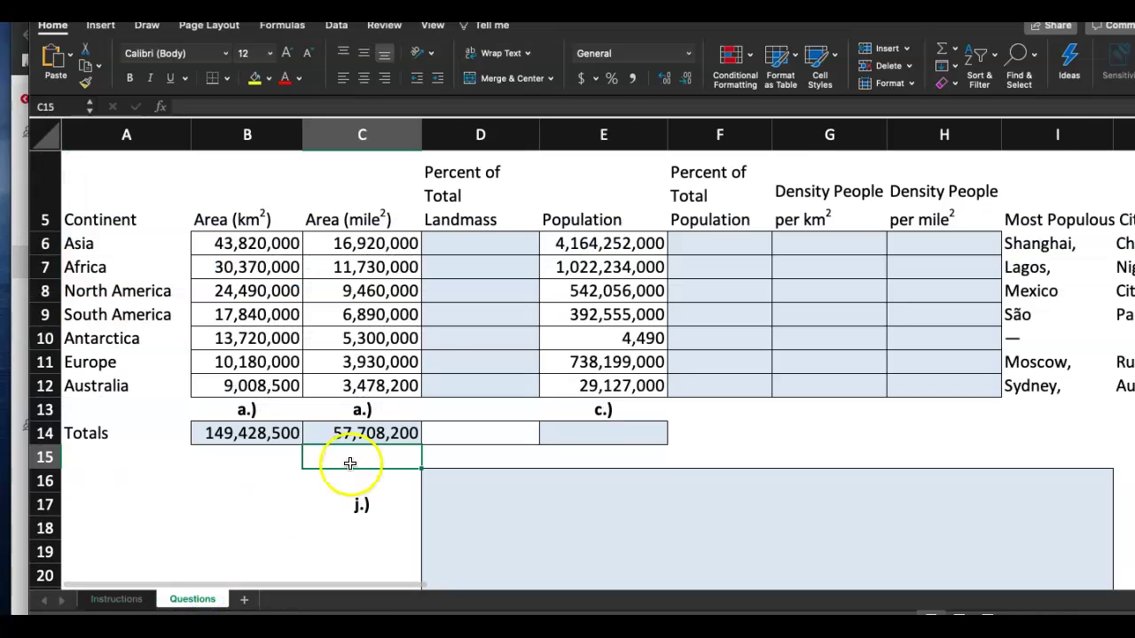
{"action": "left_click", "coordinate": [470, 241]}
{"action": "scroll", "coordinate": [470, 239], "scroll_direction": "up", "scroll_amount": 1}
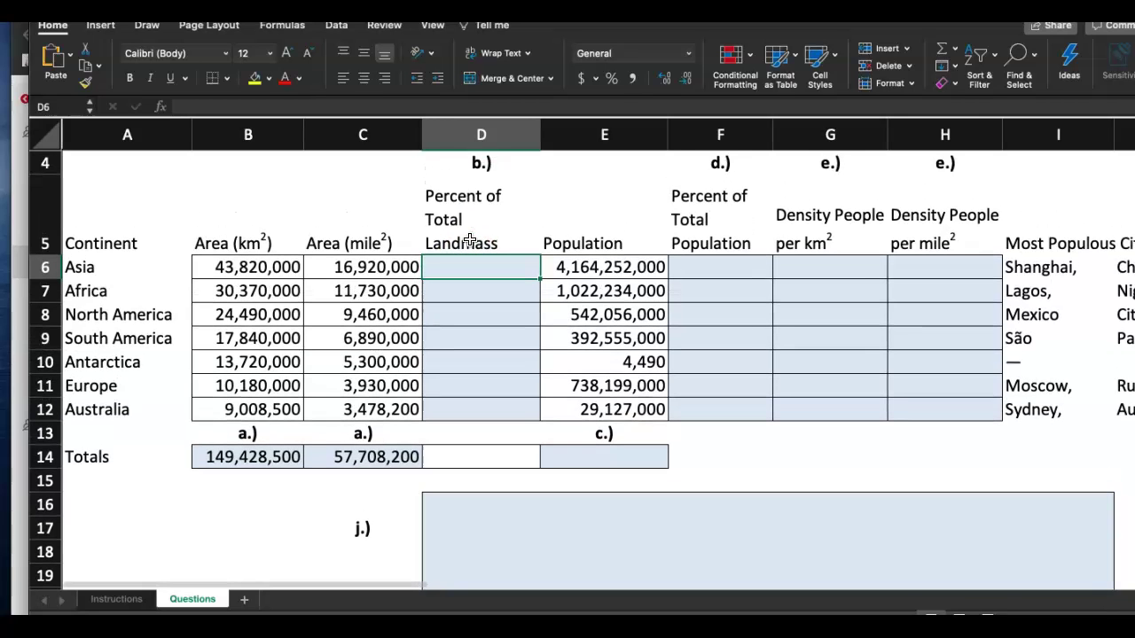
{"action": "type", "text": "="}
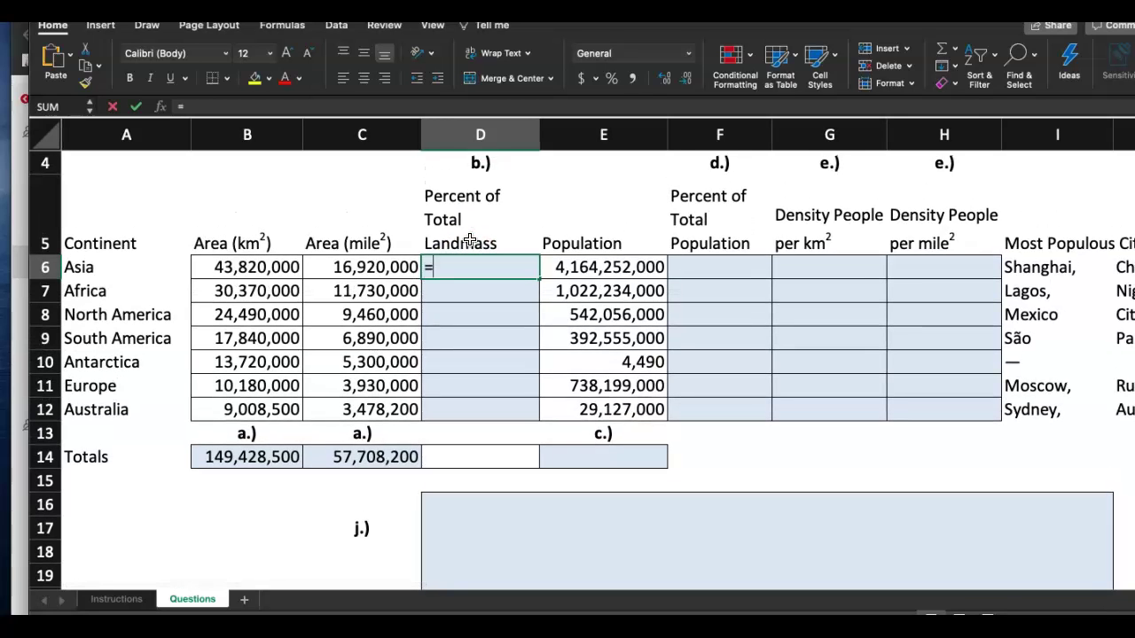
{"action": "left_click", "coordinate": [275, 267]}
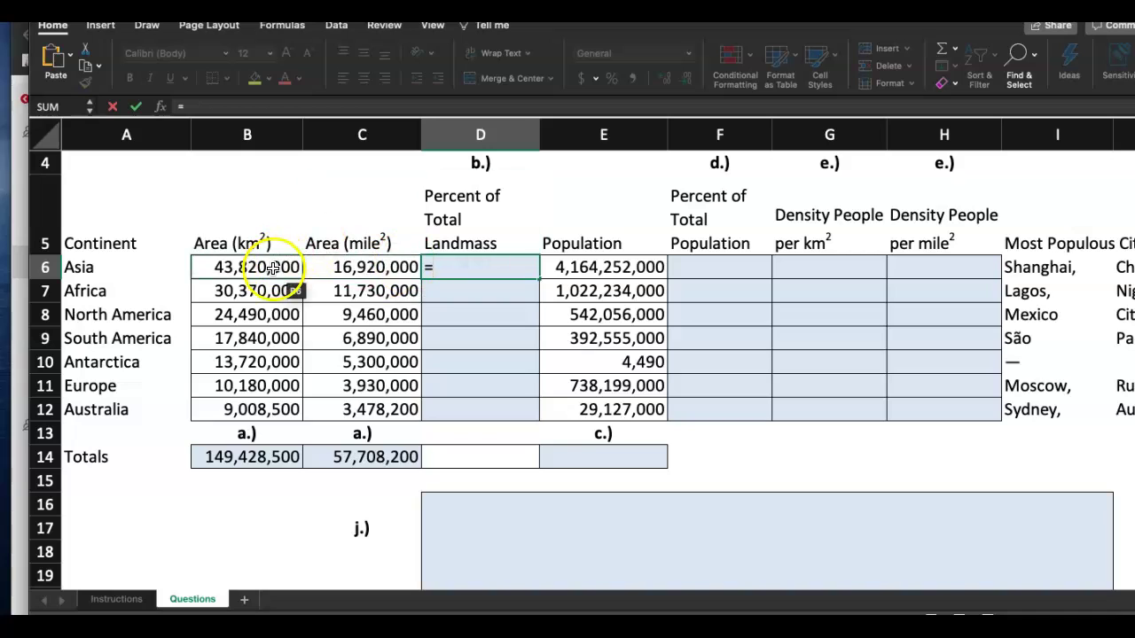
{"action": "left_click", "coordinate": [275, 268]}
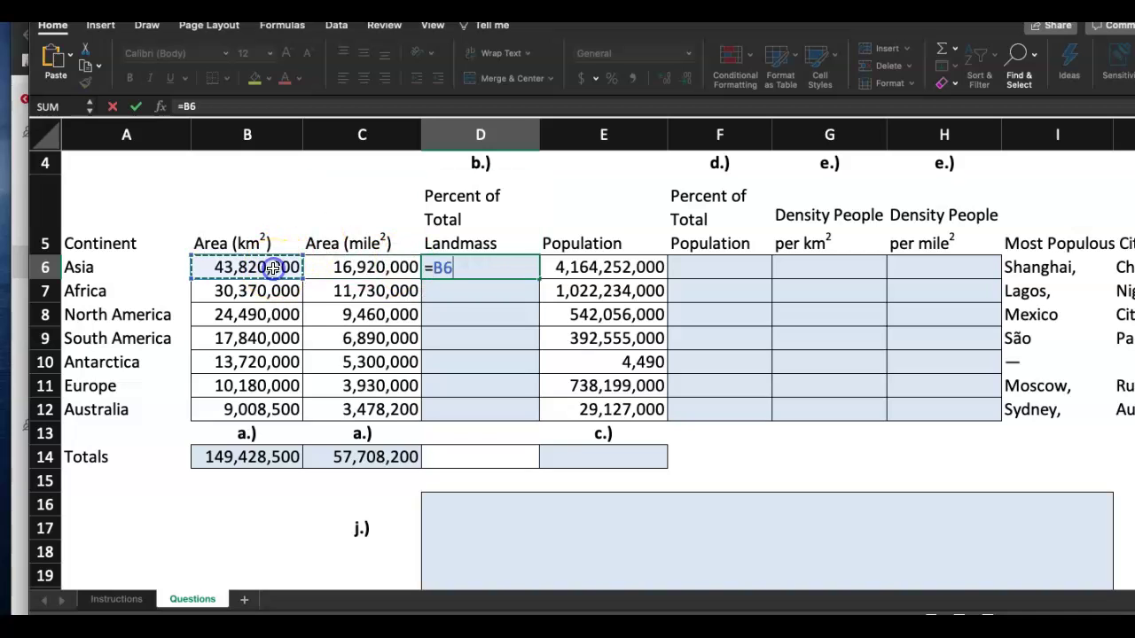
{"action": "type", "text": "/"}
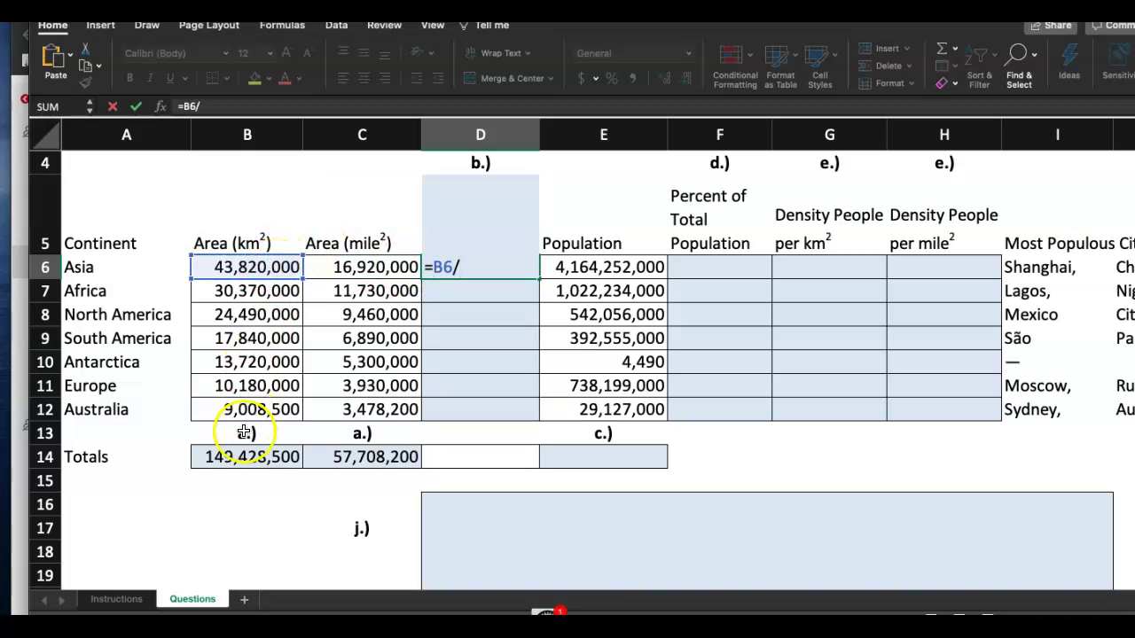
{"action": "left_click", "coordinate": [252, 459]}
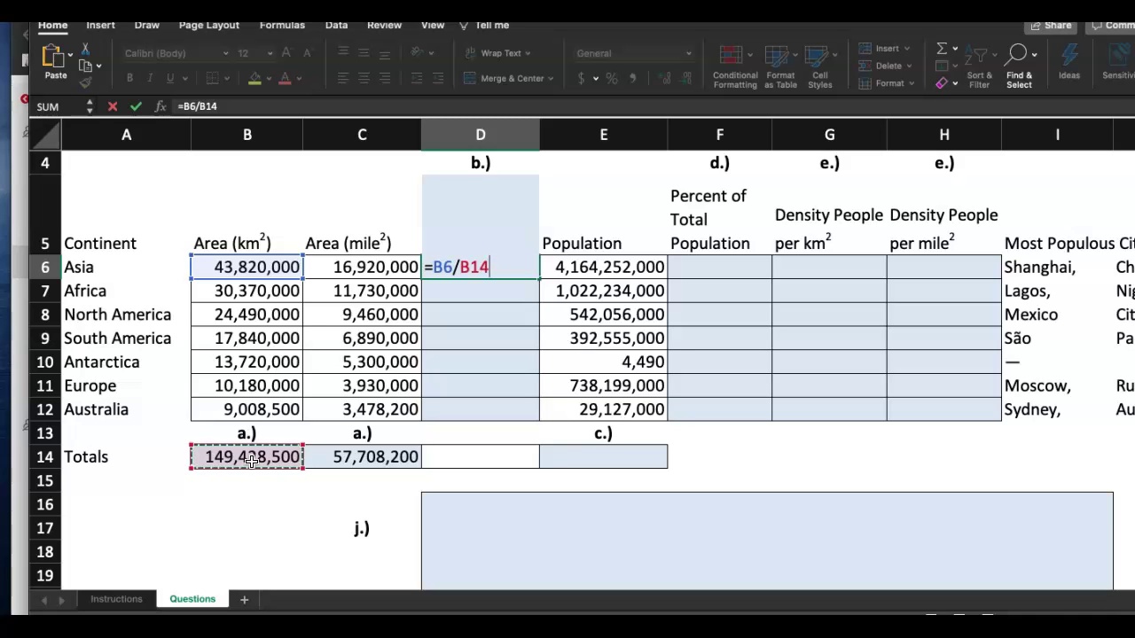
{"action": "key", "text": "Return"}
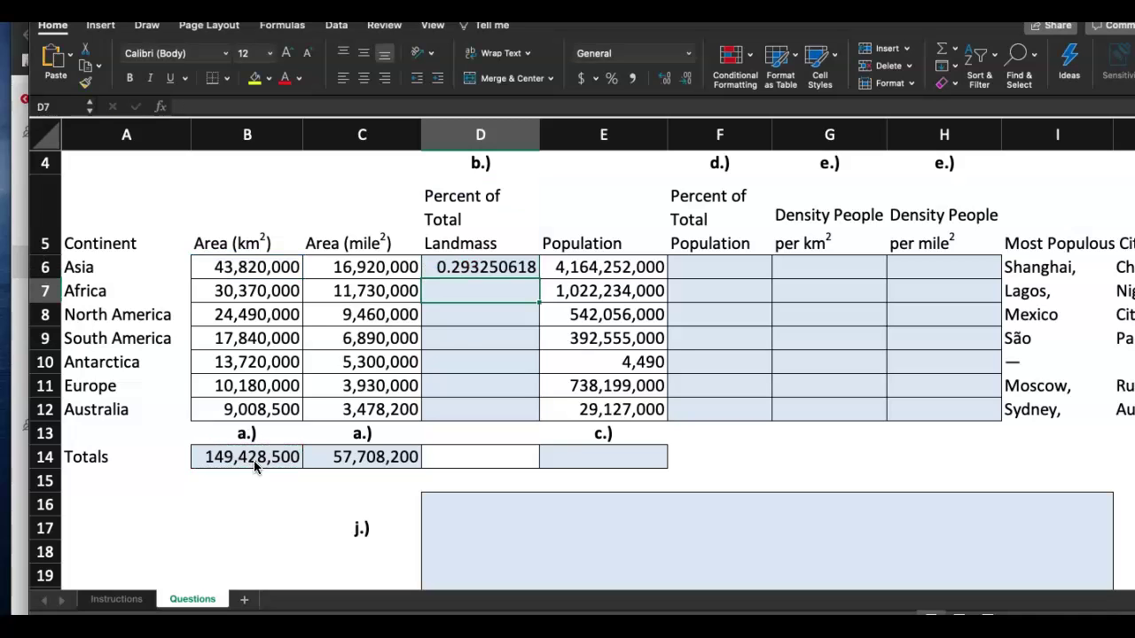
- Format cell D6 as Percentage with one decimal place
{"action": "left_click", "coordinate": [470, 277]}
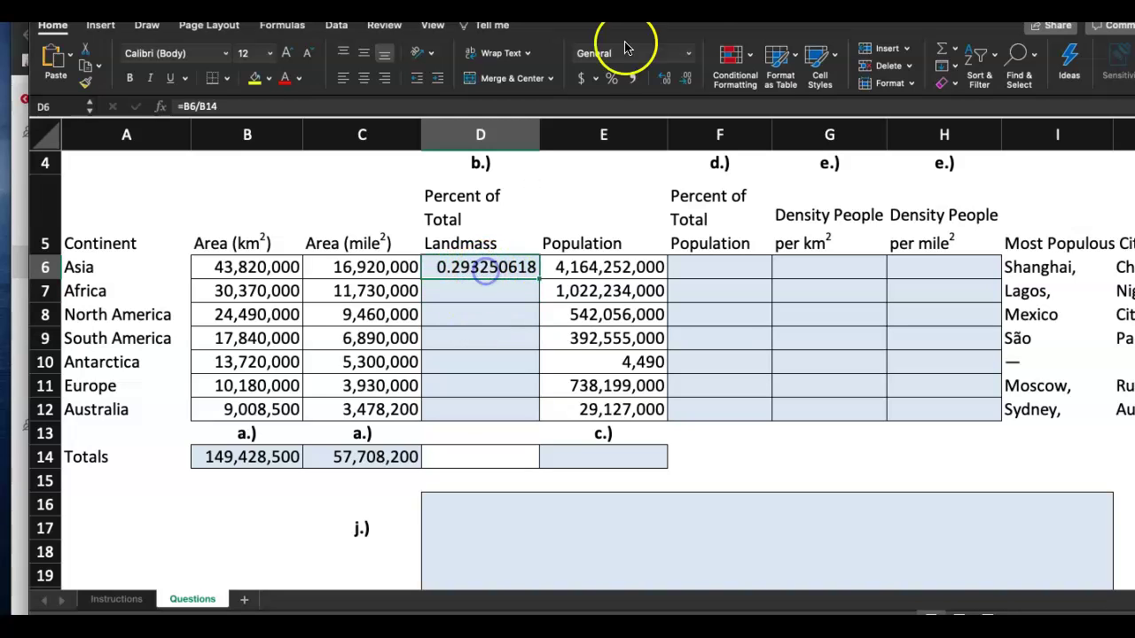
{"action": "left_click", "coordinate": [689, 54]}
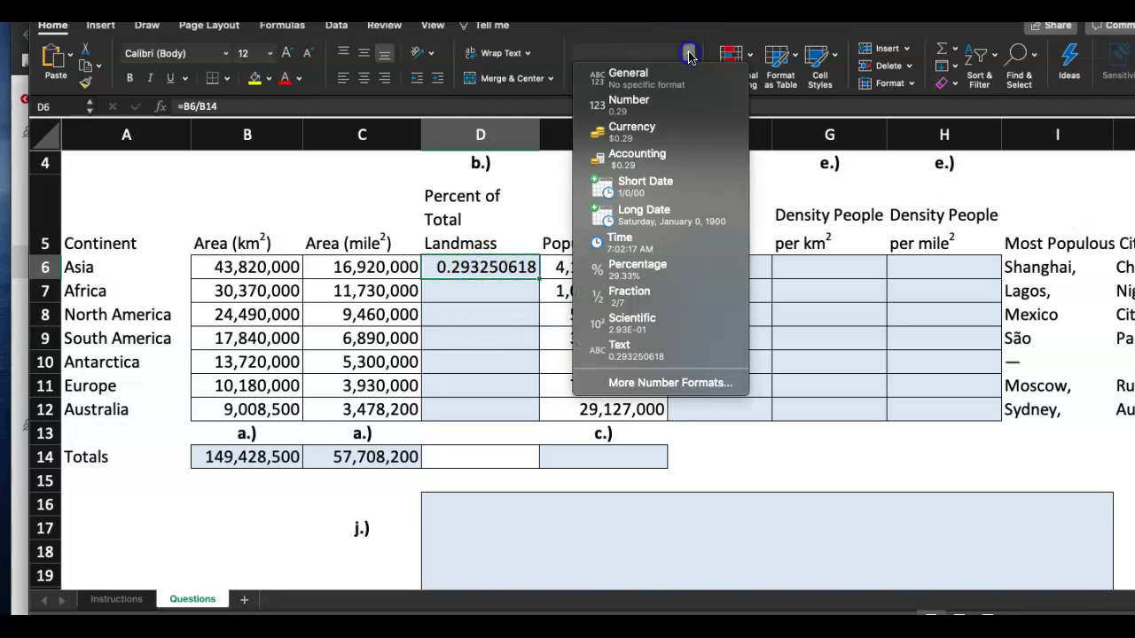
{"action": "left_click", "coordinate": [666, 277]}
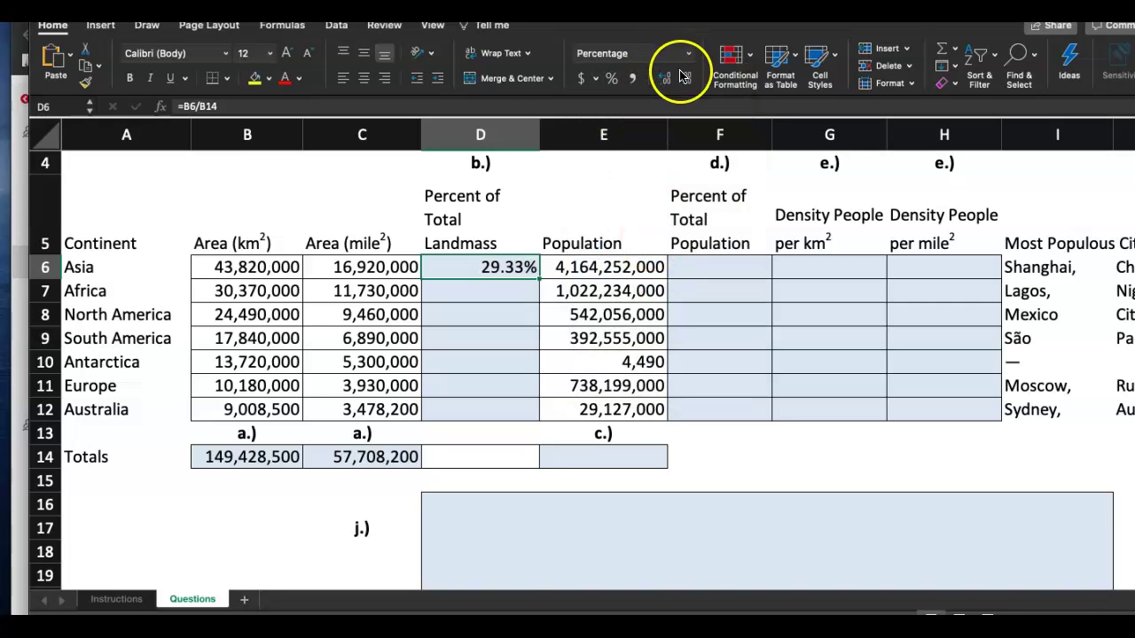
{"action": "left_click", "coordinate": [666, 84]}
{"action": "left_click", "coordinate": [688, 83]}
{"action": "left_click", "coordinate": [689, 85]}
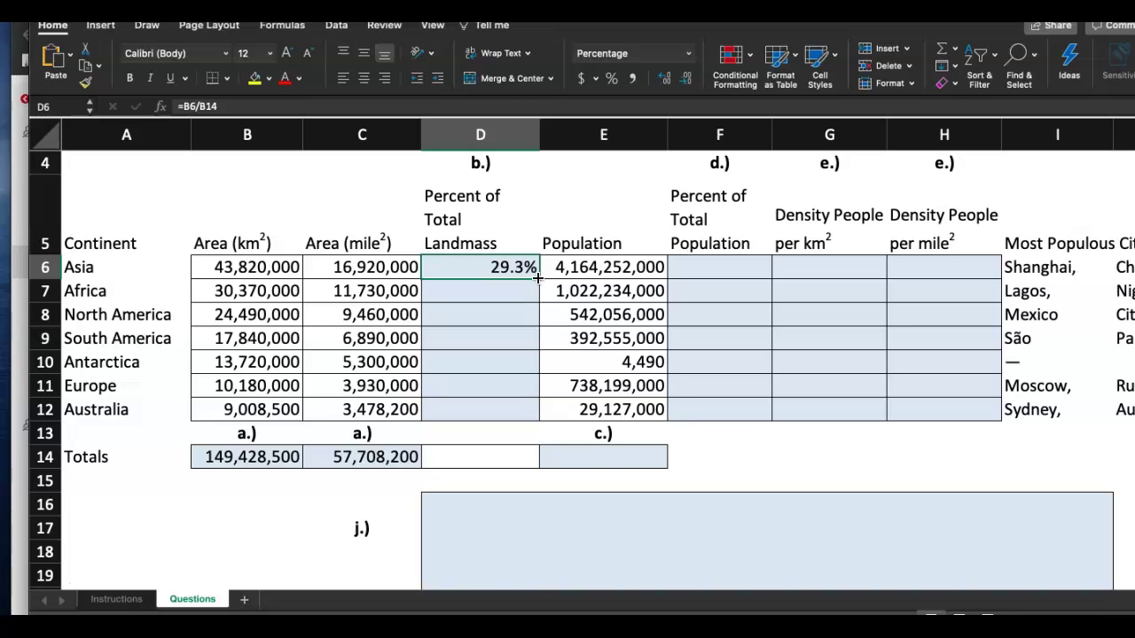
- Try to fill the D6 formula down to D12, and compare the continent areas in column B with the B14 total
{"action": "left_click_drag", "start_coordinate": [538, 278], "coordinate": [530, 416]}
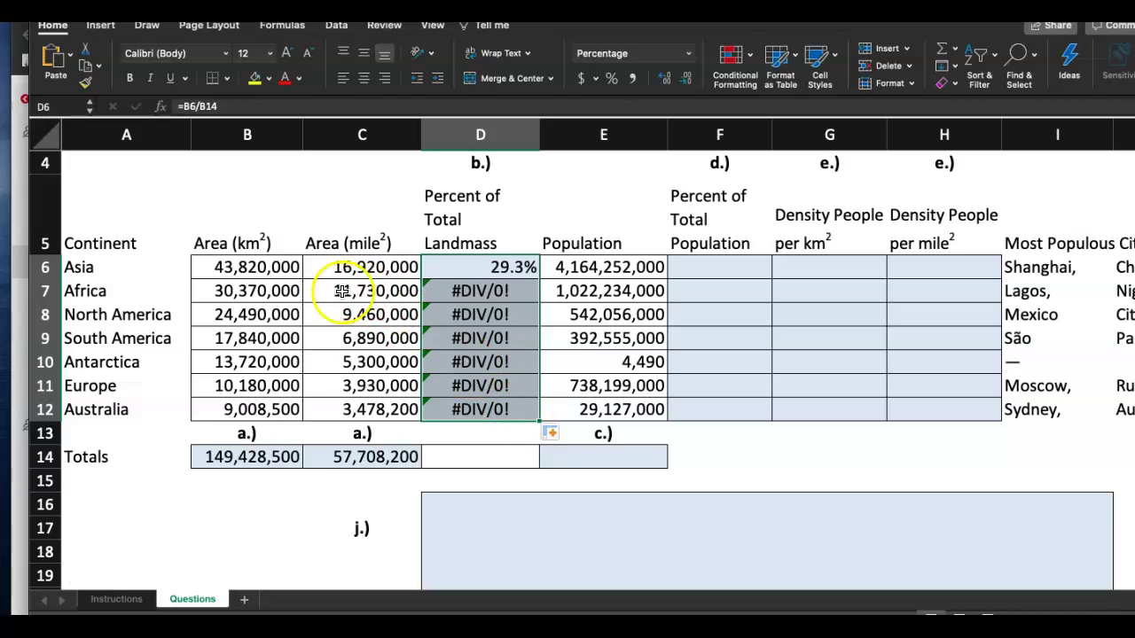
{"action": "left_click", "coordinate": [274, 267]}
{"action": "left_click", "coordinate": [278, 457]}
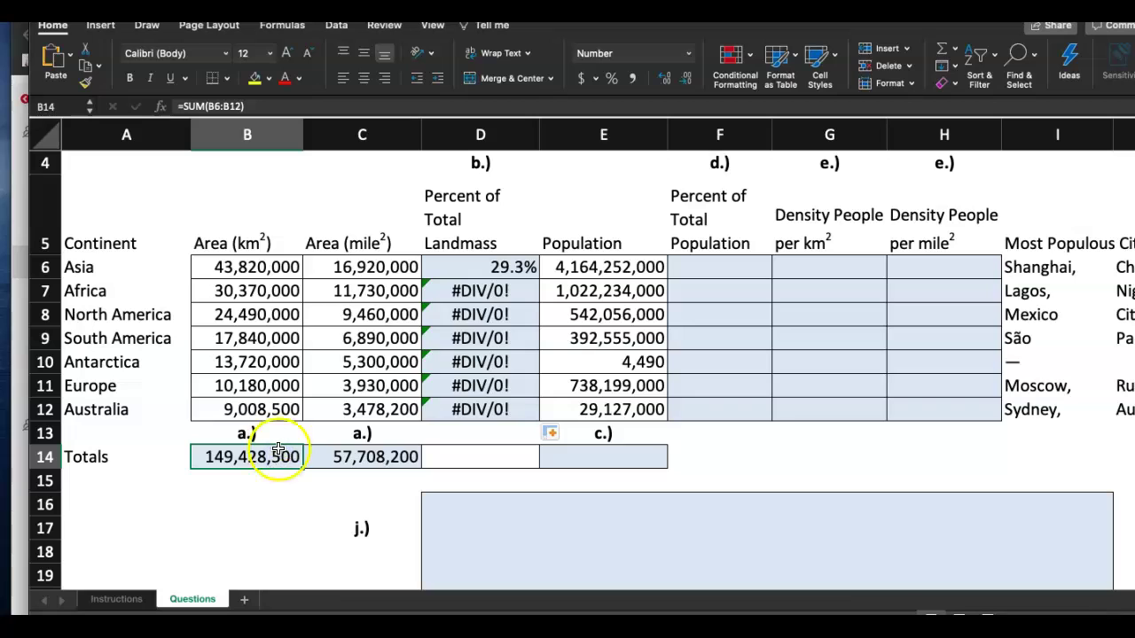
{"action": "left_click", "coordinate": [266, 293]}
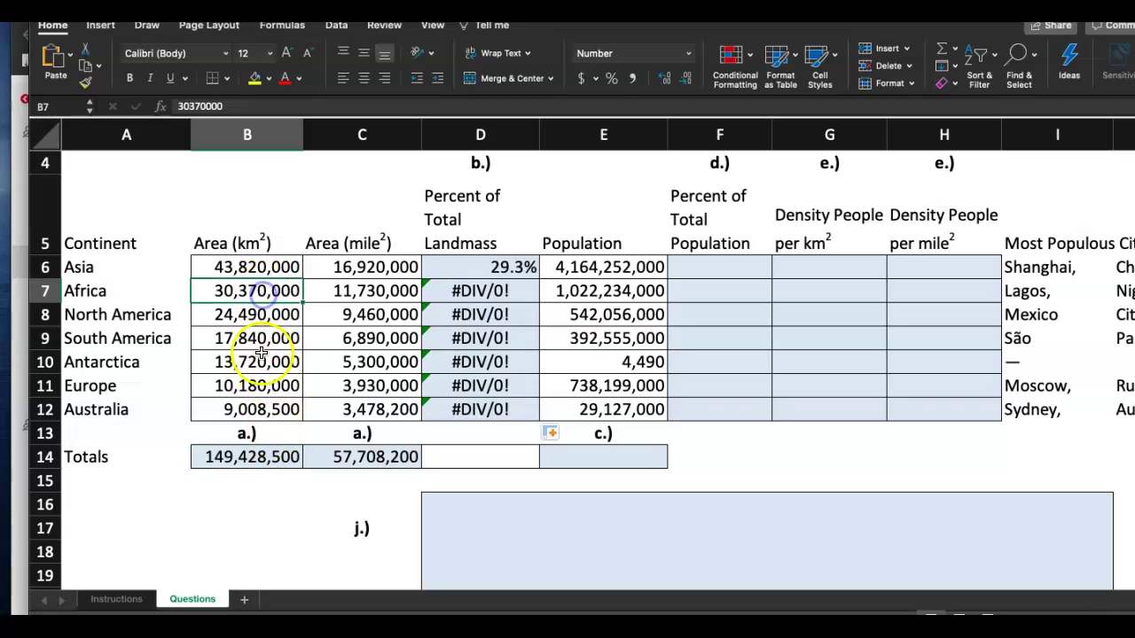
{"action": "left_click", "coordinate": [252, 463]}
{"action": "left_click", "coordinate": [266, 324]}
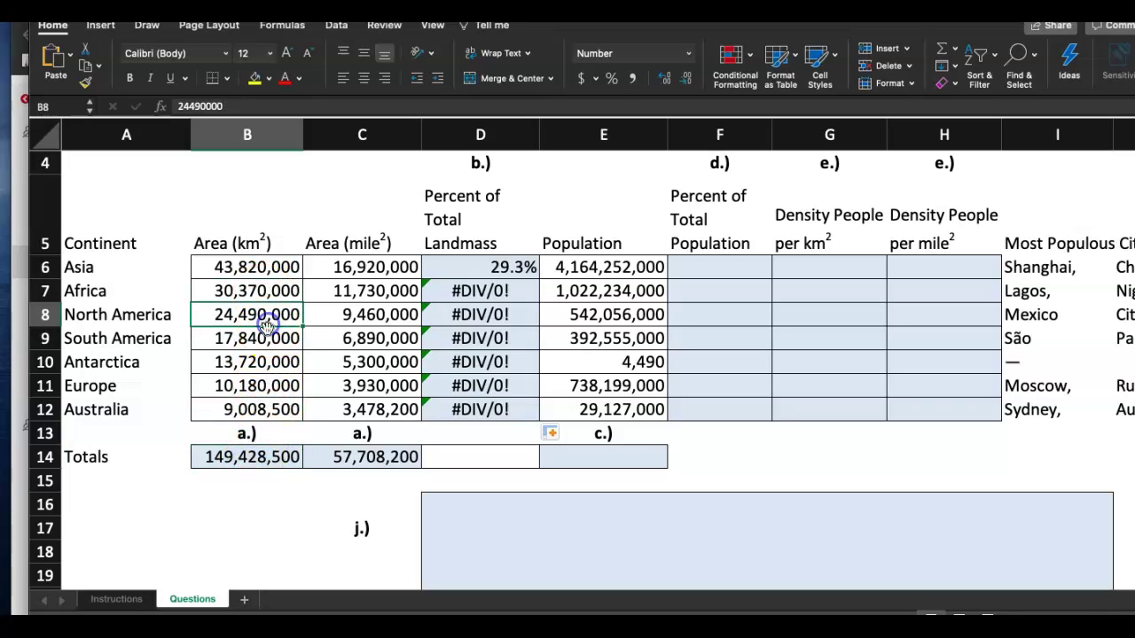
{"action": "left_click", "coordinate": [254, 463]}
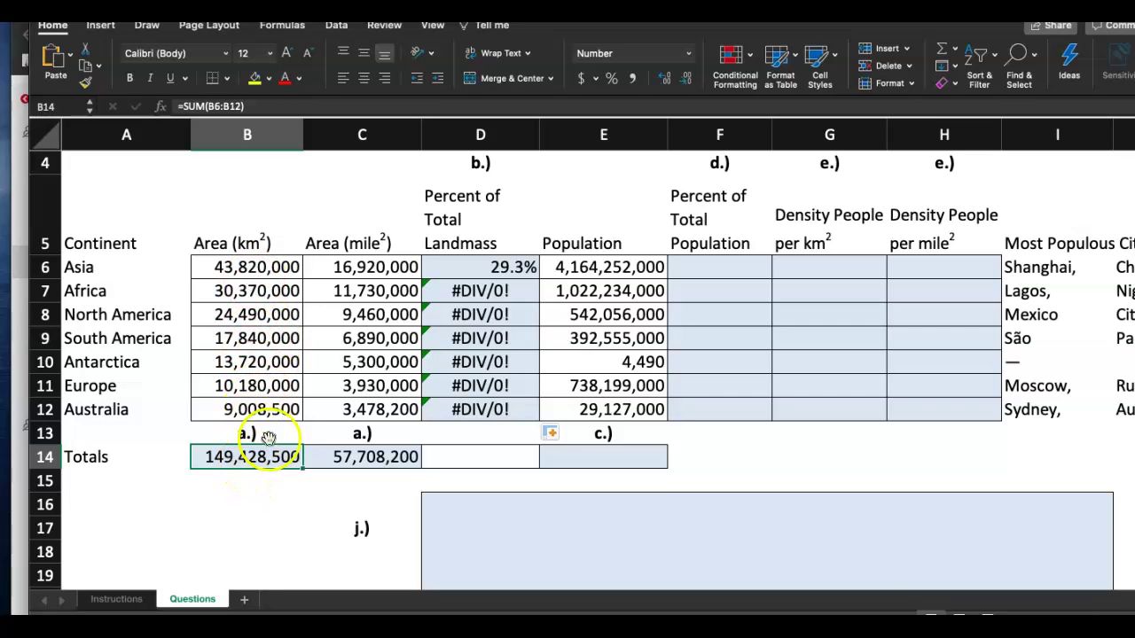
- Inspect the formulas in D6 through D9 to see which total cell each one references
{"action": "double_click", "coordinate": [493, 267]}
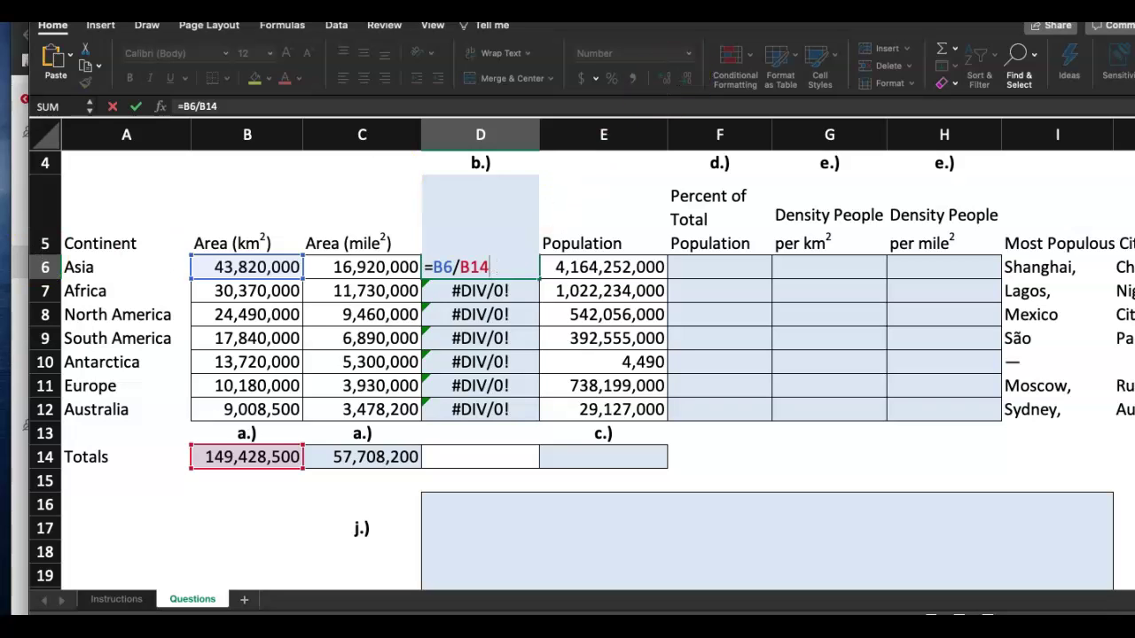
{"action": "key", "text": "ctrl+Return"}
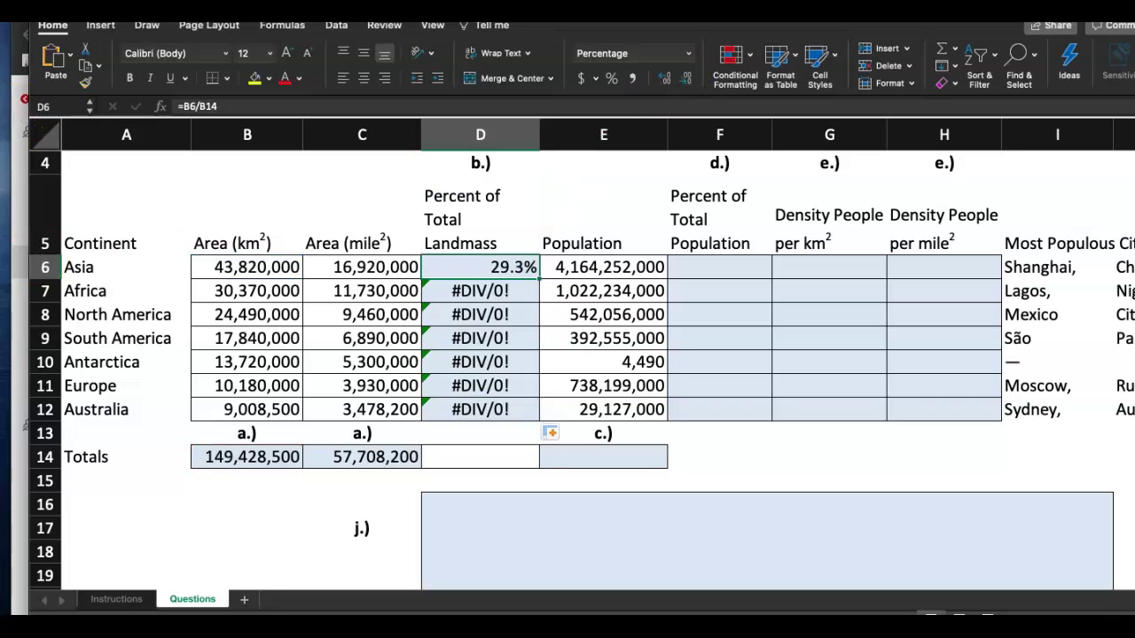
{"action": "double_click", "coordinate": [437, 293]}
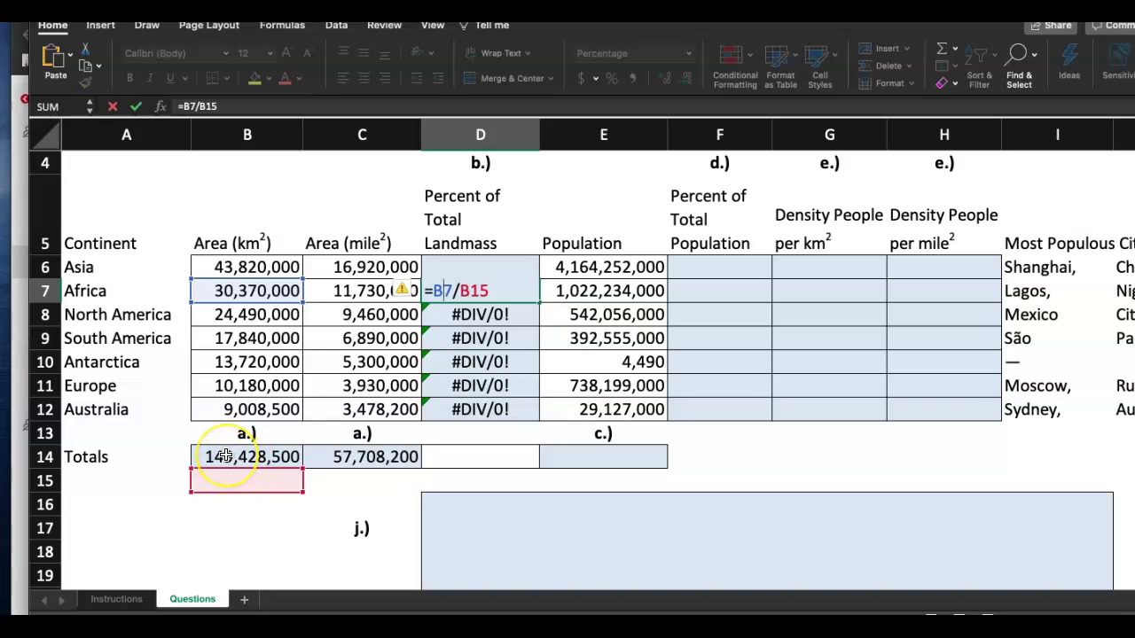
{"action": "key", "text": "Return"}
{"action": "double_click", "coordinate": [480, 319]}
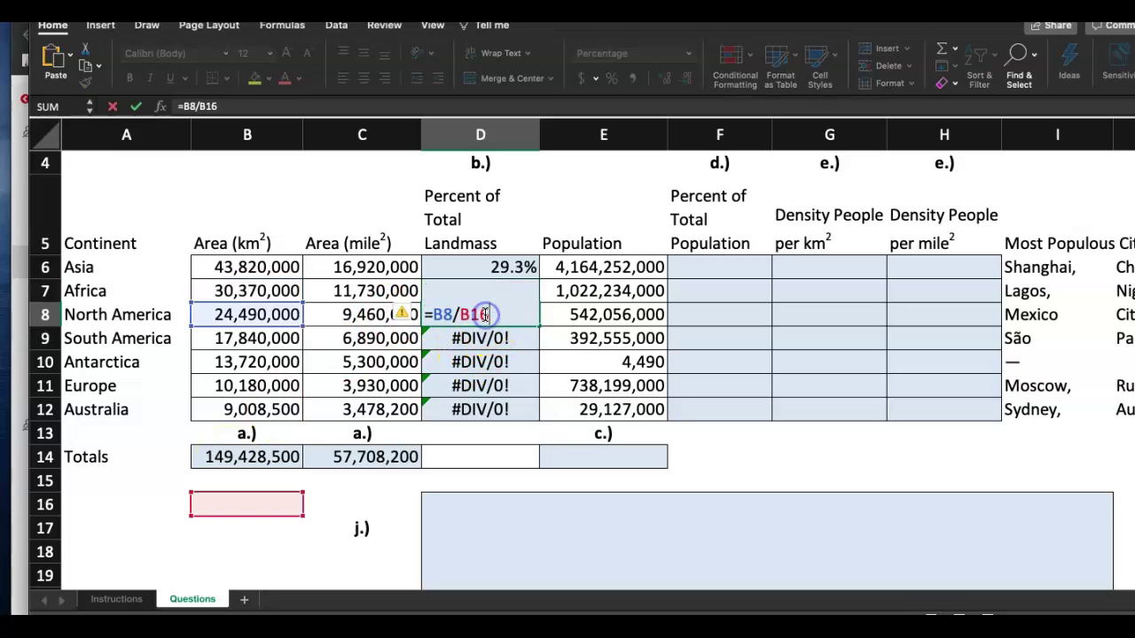
{"action": "key", "text": "Return"}
{"action": "double_click", "coordinate": [480, 338]}
{"action": "key", "text": "Escape"}
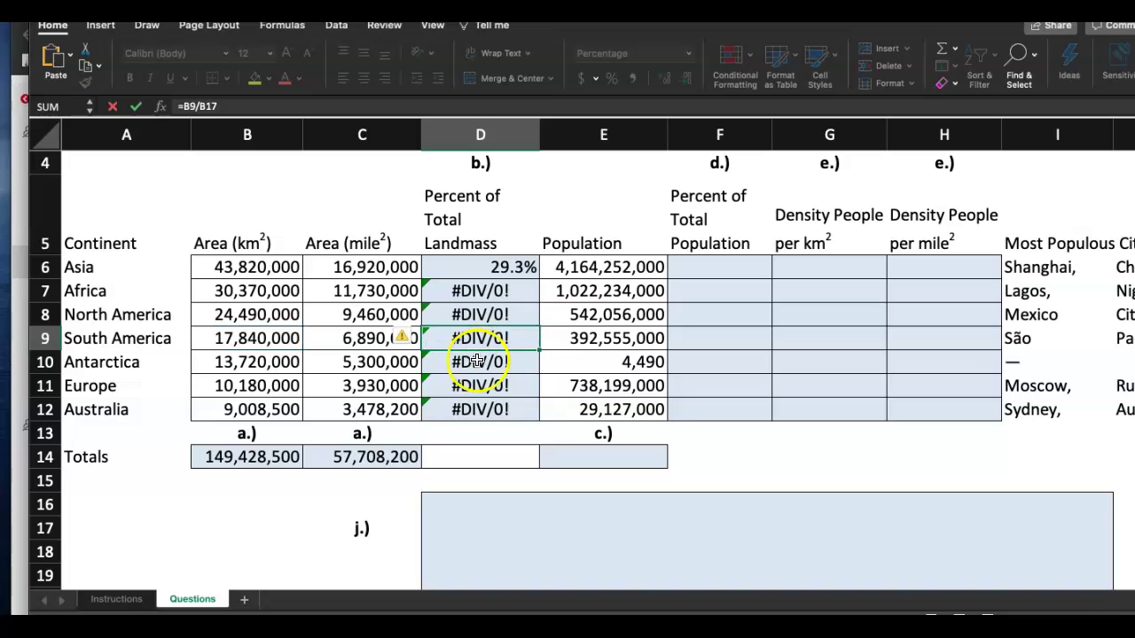
- Undo the fill through D12 and set D6 back to one decimal place
{"action": "key", "text": "super+z"}
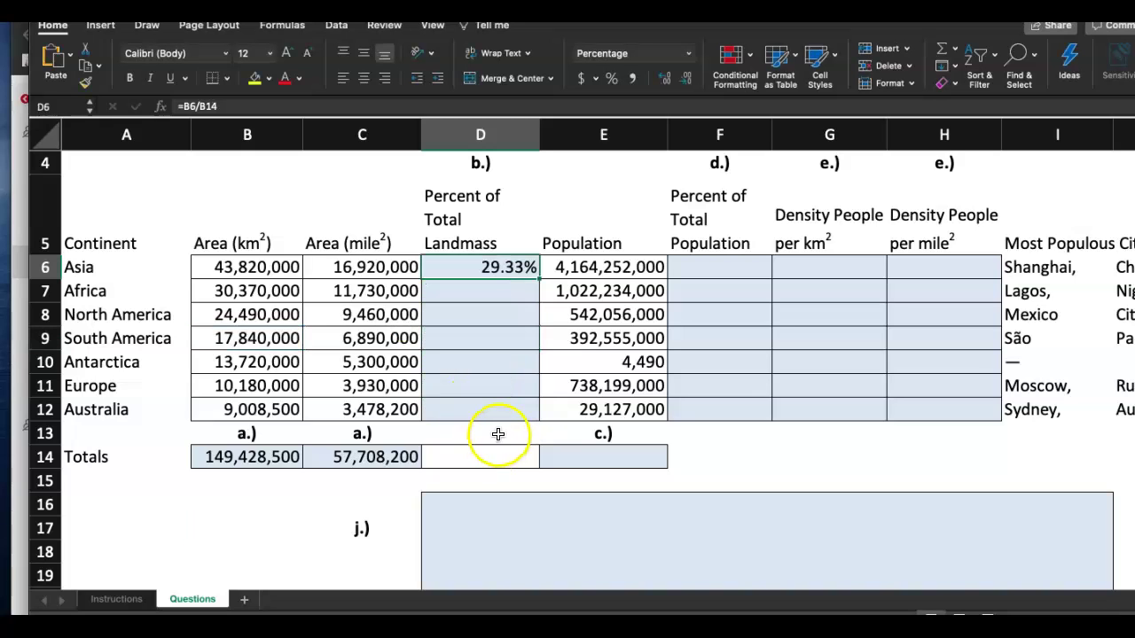
{"action": "left_click", "coordinate": [687, 79]}
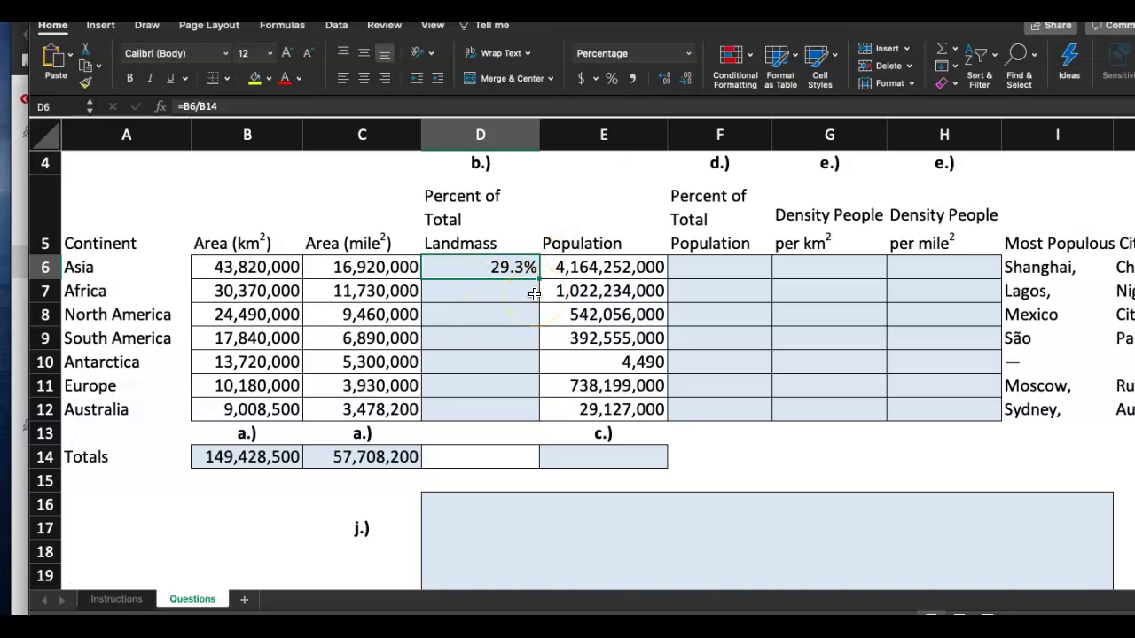
- Make the total reference in D6 absolute, =B6/$B$14, and fill the formula down to D12
{"action": "double_click", "coordinate": [491, 273]}
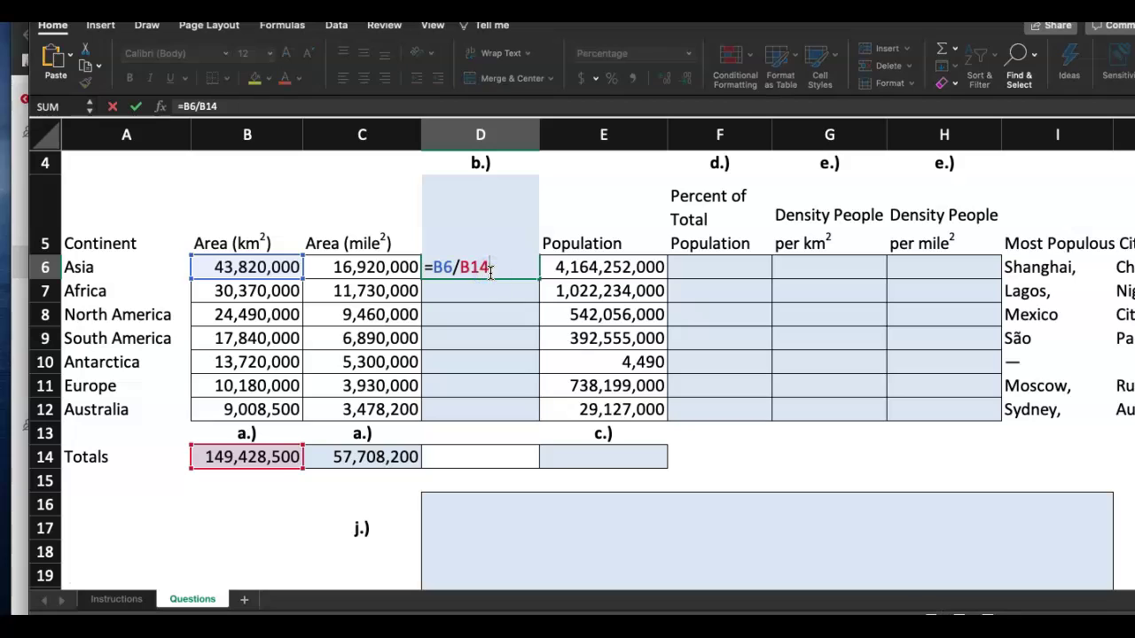
{"action": "left_click", "coordinate": [466, 272]}
{"action": "left_click", "coordinate": [232, 458]}
{"action": "type", "text": "$"}
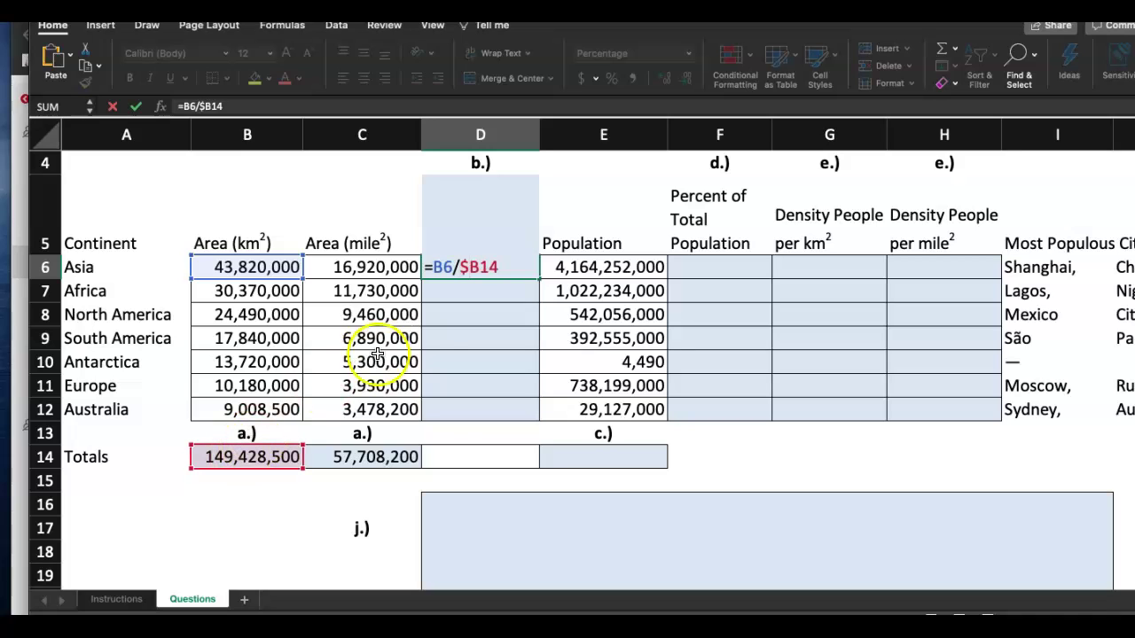
{"action": "left_click", "coordinate": [473, 276]}
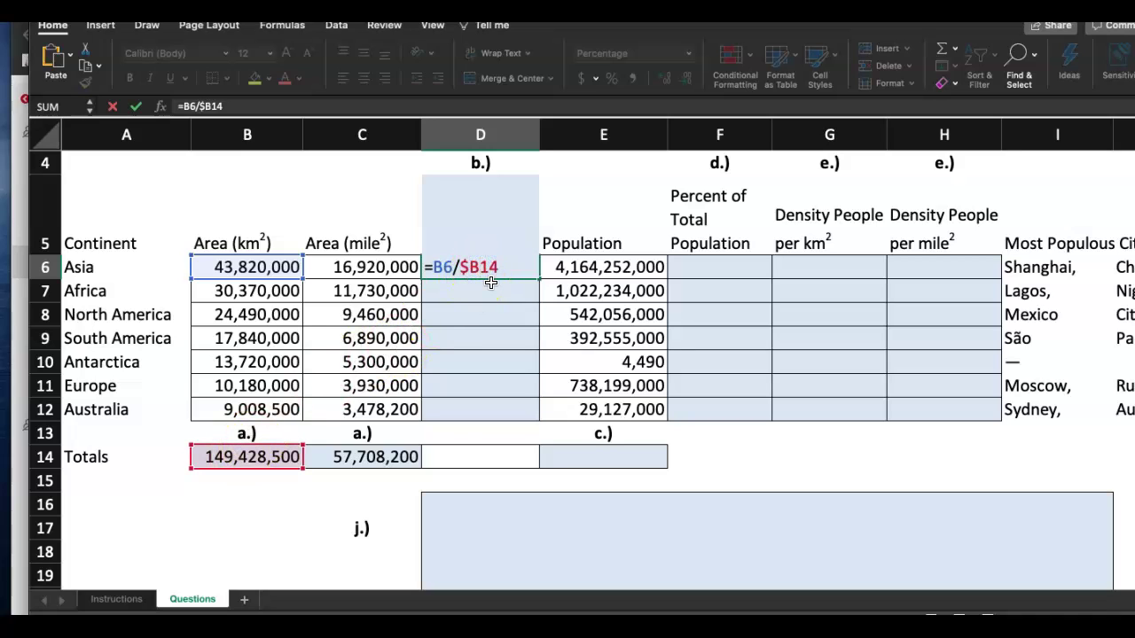
{"action": "type", "text": "$"}
{"action": "left_click", "coordinate": [532, 282]}
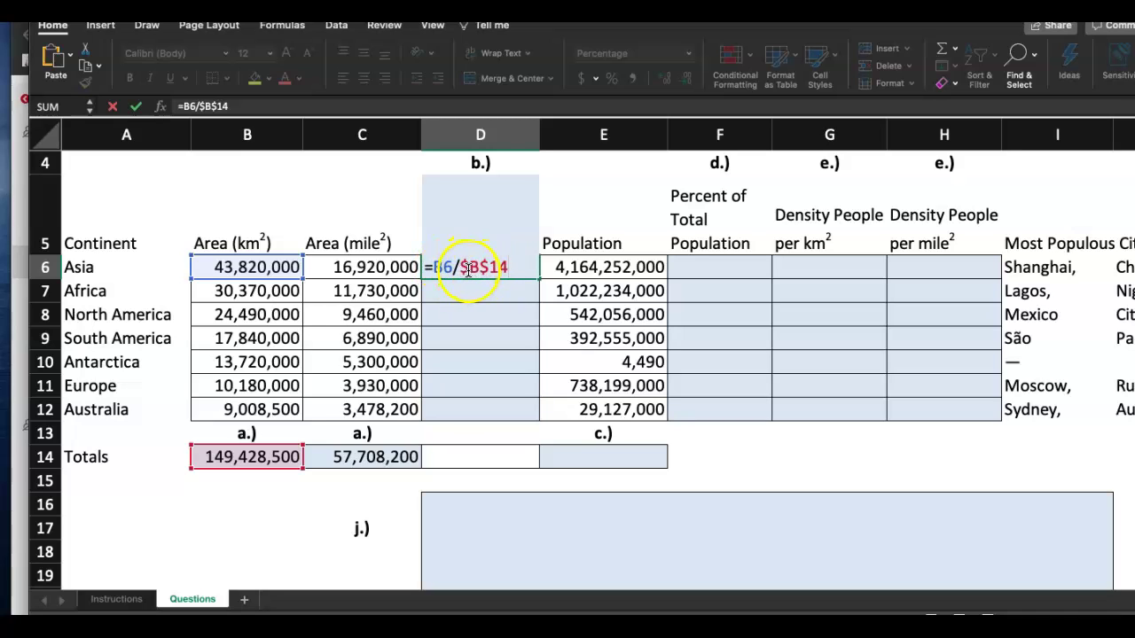
{"action": "key", "text": "Return"}
{"action": "left_click", "coordinate": [533, 268]}
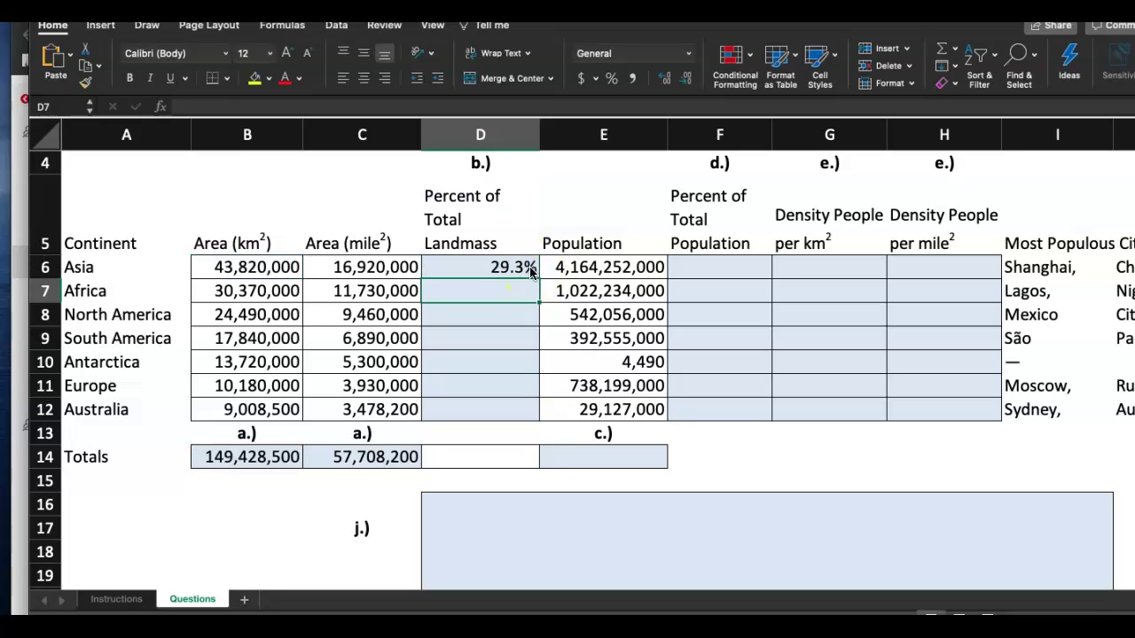
{"action": "left_click_drag", "start_coordinate": [538, 277], "coordinate": [532, 412]}
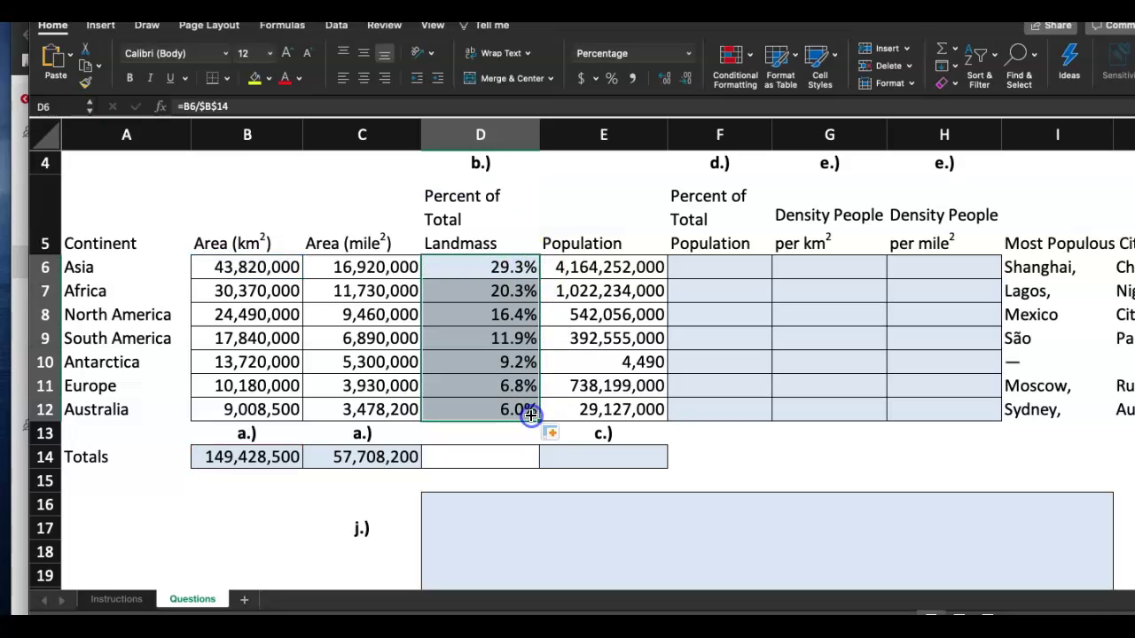
- Check the cell references in the filled formulas of D10 and D12 and in the original D6 formula
{"action": "left_click", "coordinate": [601, 362]}
{"action": "left_click", "coordinate": [508, 362]}
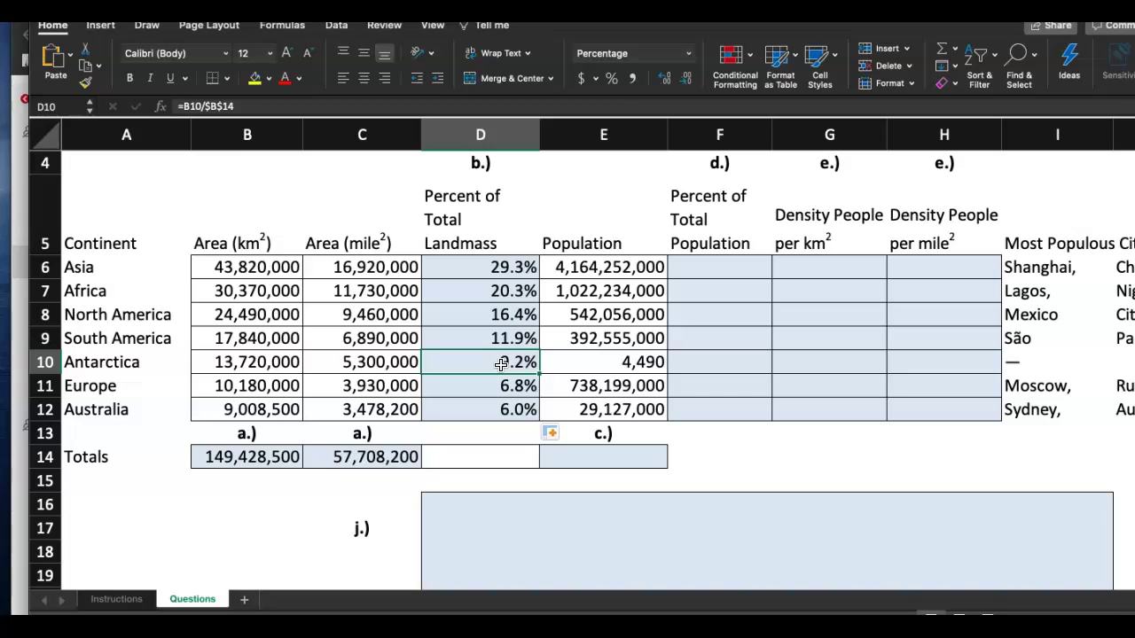
{"action": "double_click", "coordinate": [501, 365]}
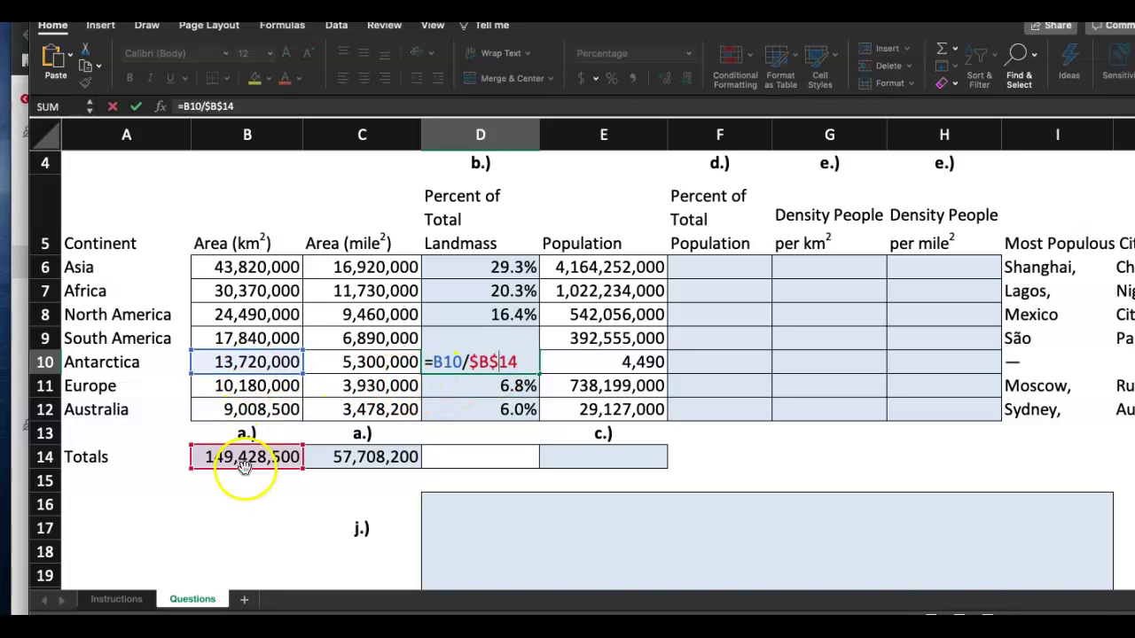
{"action": "key", "text": "Return"}
{"action": "double_click", "coordinate": [523, 412]}
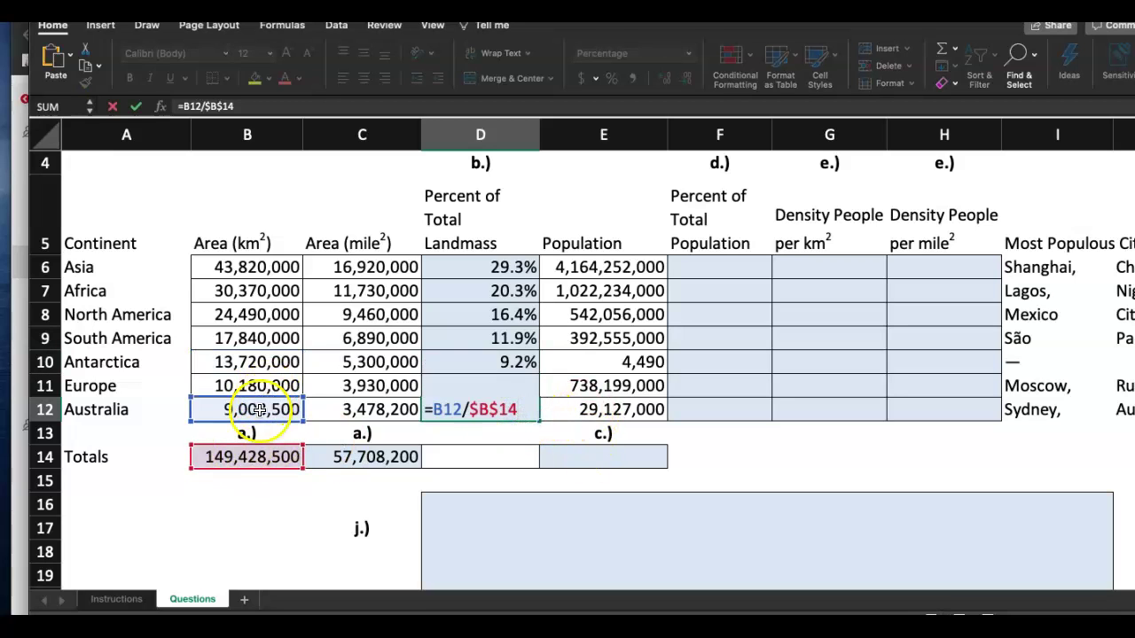
{"action": "left_click", "coordinate": [285, 506]}
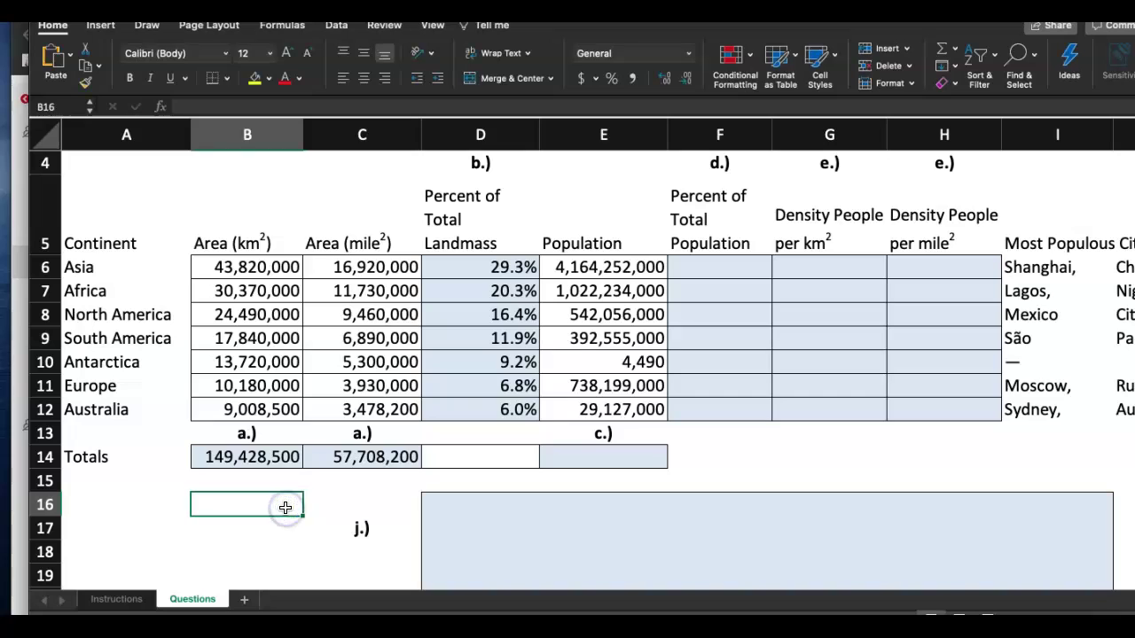
{"action": "double_click", "coordinate": [477, 268]}
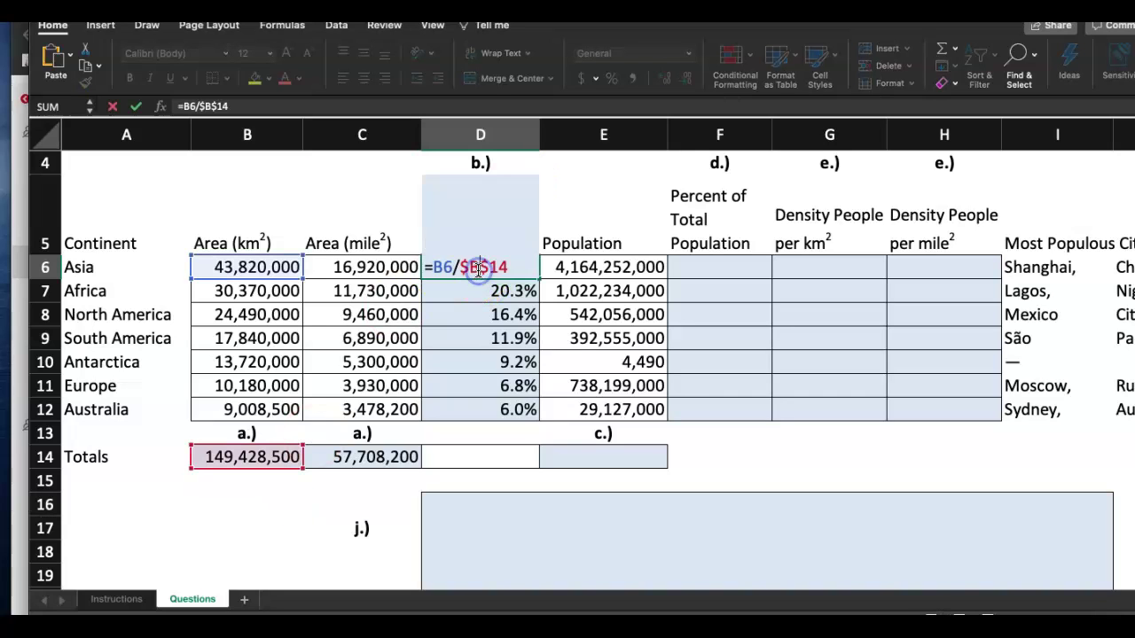
- Examine the absolute total reference $B$14 in D6's formula, leaving the cell's formula as it is
{"action": "left_click", "coordinate": [518, 267]}
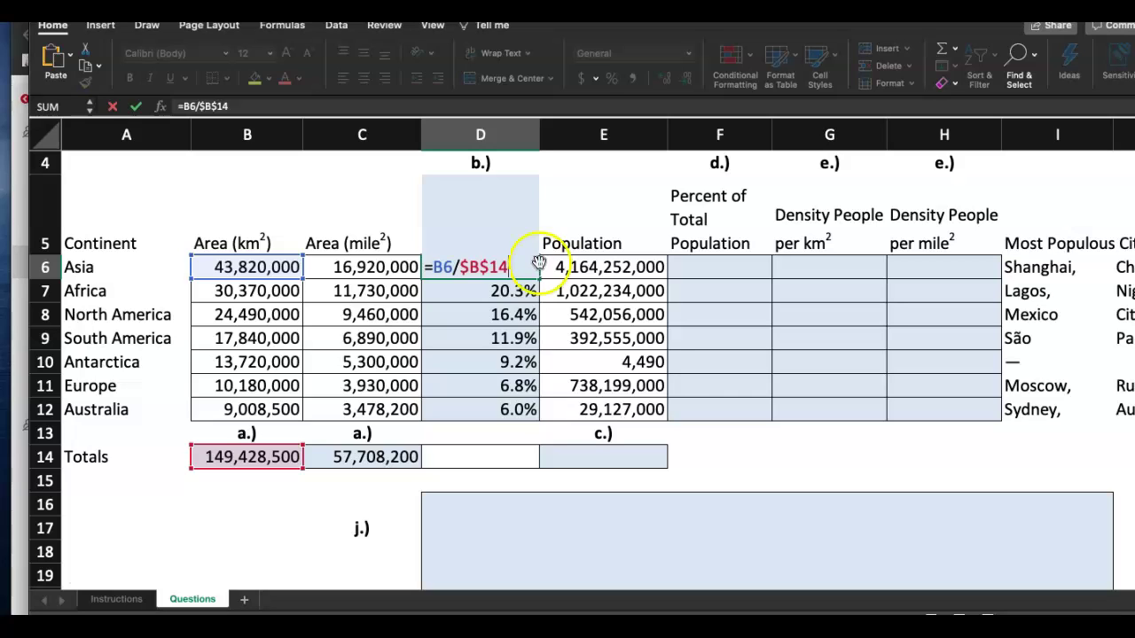
{"action": "left_click_drag", "start_coordinate": [520, 267], "coordinate": [461, 267]}
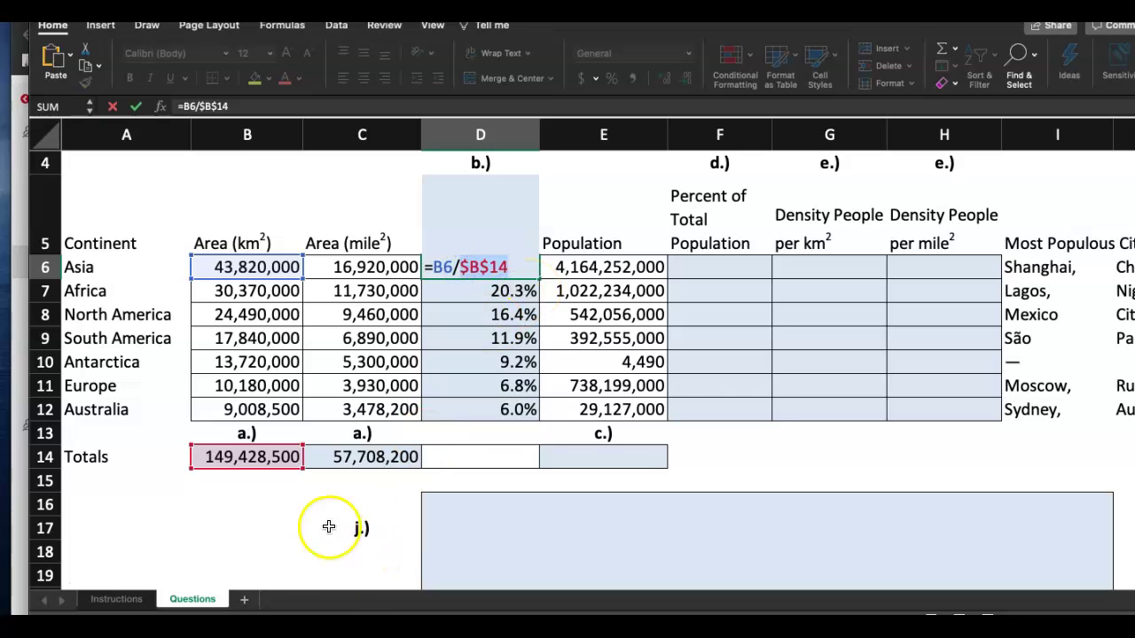
{"action": "left_click", "coordinate": [296, 527]}
{"action": "key", "text": "Escape"}
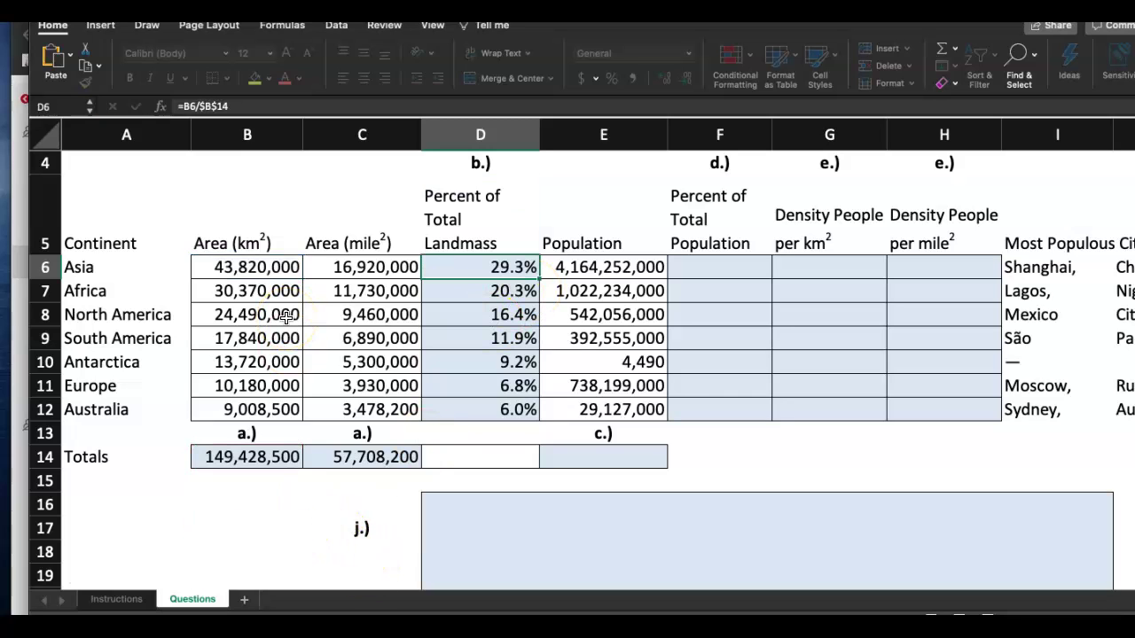
{"action": "double_click", "coordinate": [469, 261]}
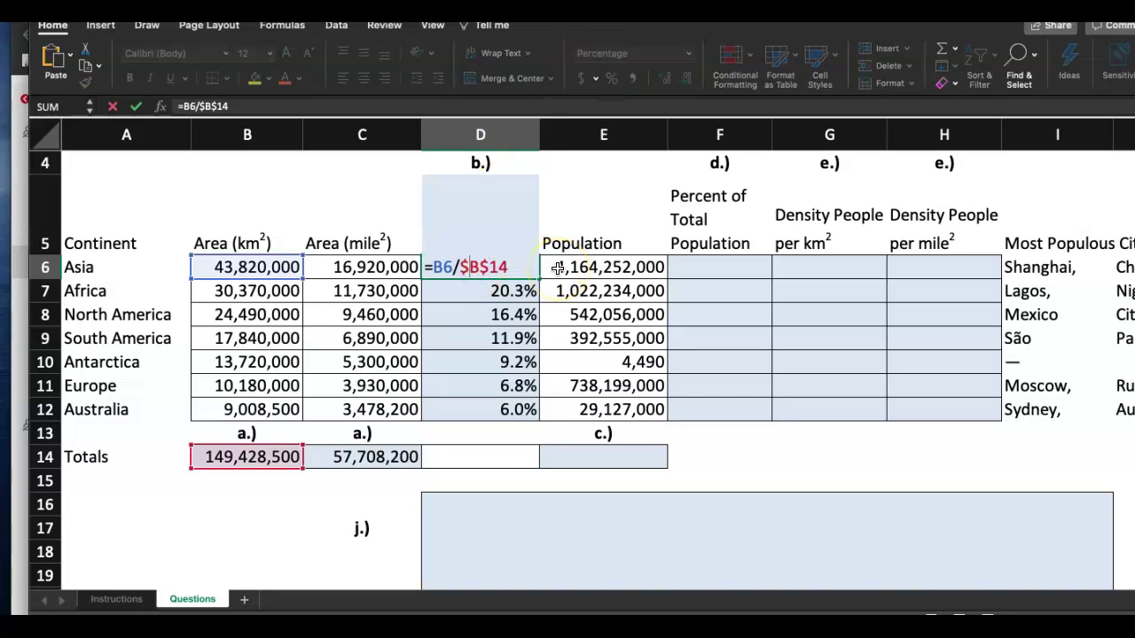
{"action": "key", "text": "Escape"}
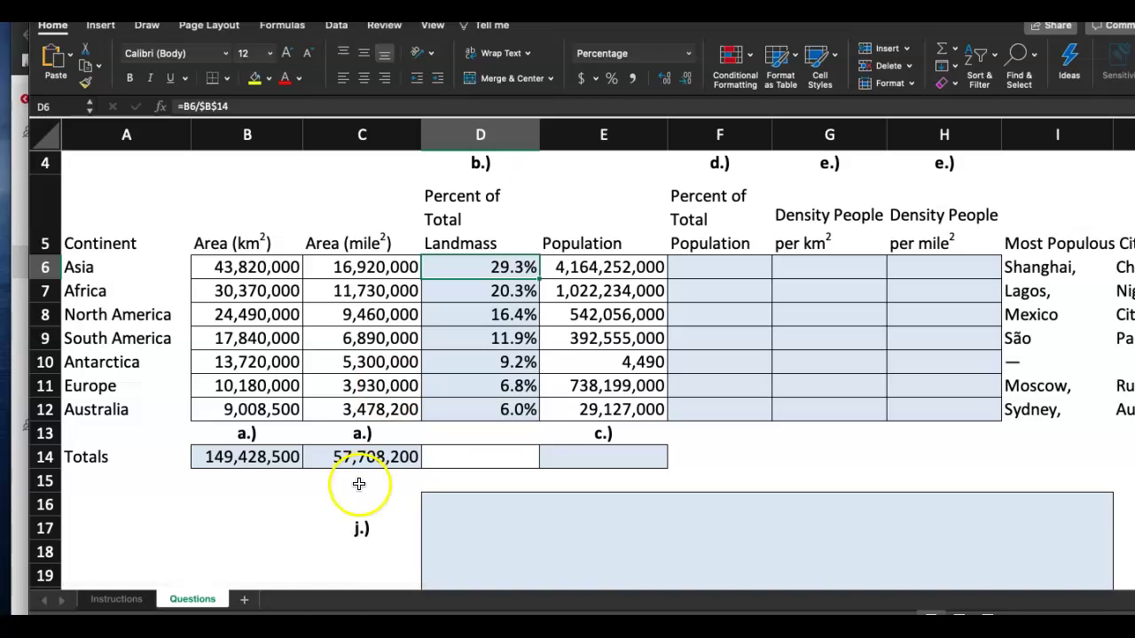
- Fill the step 4 number cell with yellow on the Instructions sheet to mark it done
{"action": "left_click", "coordinate": [118, 600]}
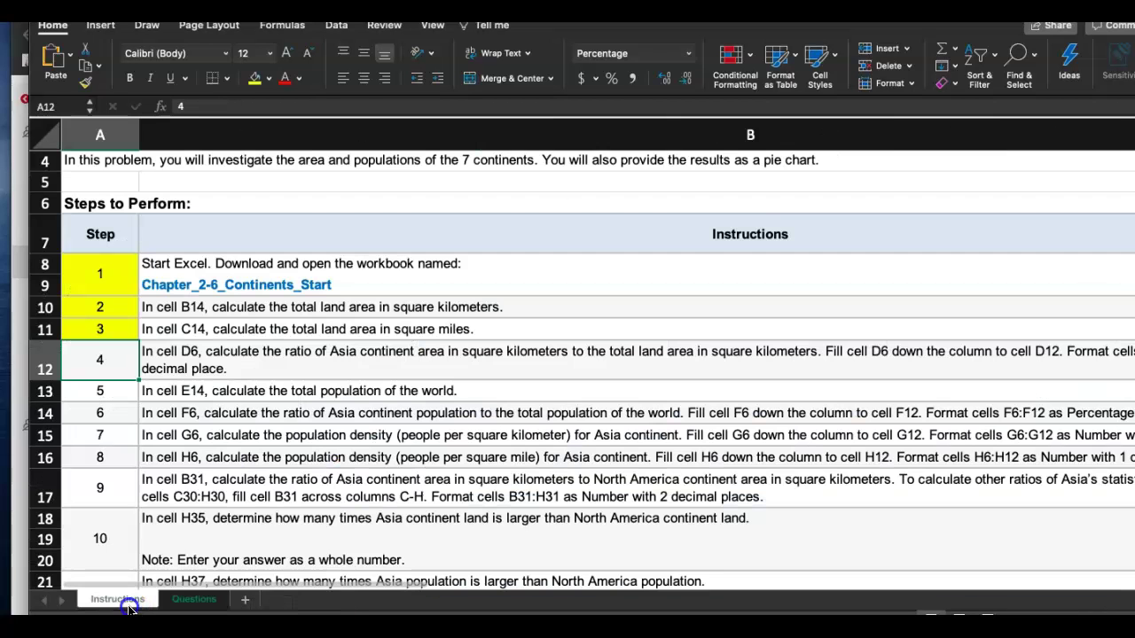
{"action": "left_click", "coordinate": [119, 360]}
{"action": "left_click", "coordinate": [250, 82]}
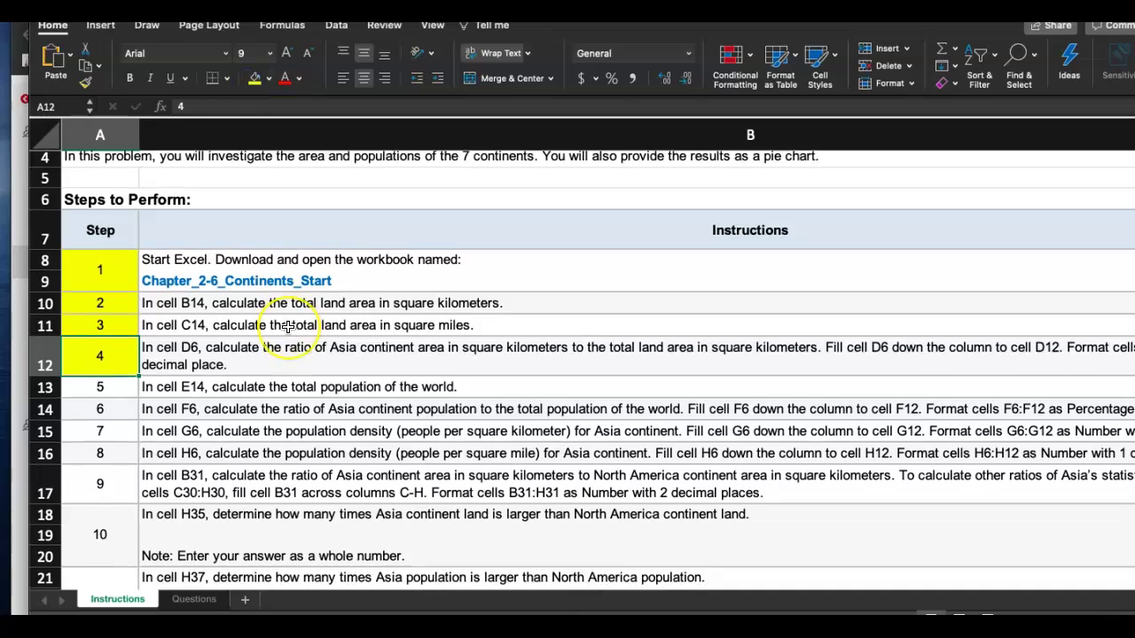
{"action": "scroll", "coordinate": [289, 326], "scroll_direction": "down", "scroll_amount": 3}
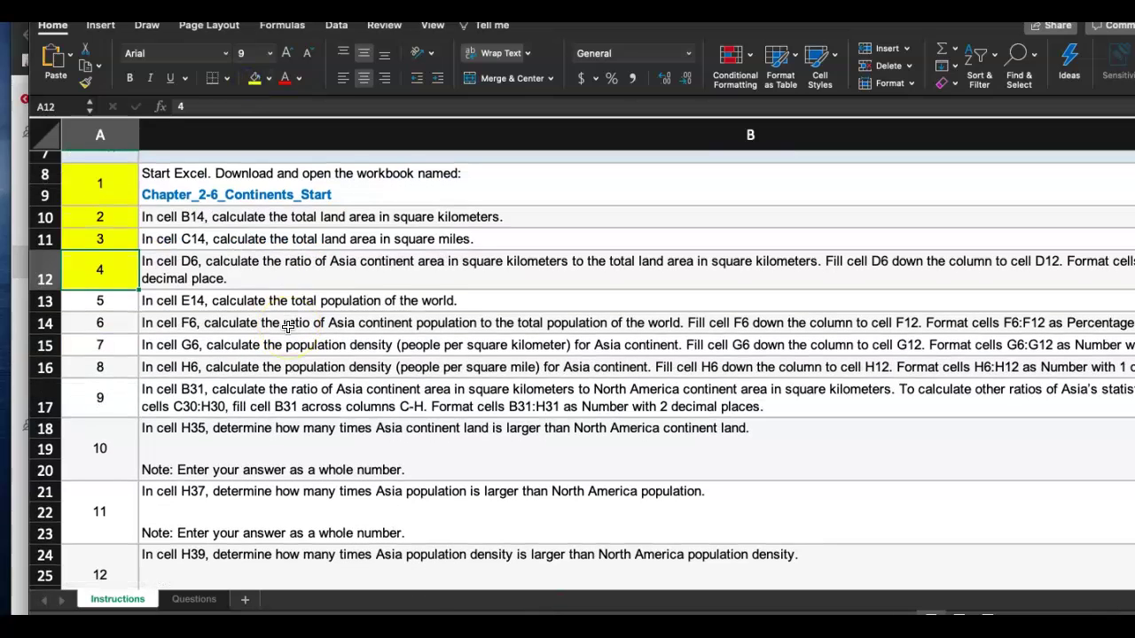
- Calculate the total world population in E14 on the Questions sheet with a SUM of E6:E12
{"action": "left_click", "coordinate": [206, 599]}
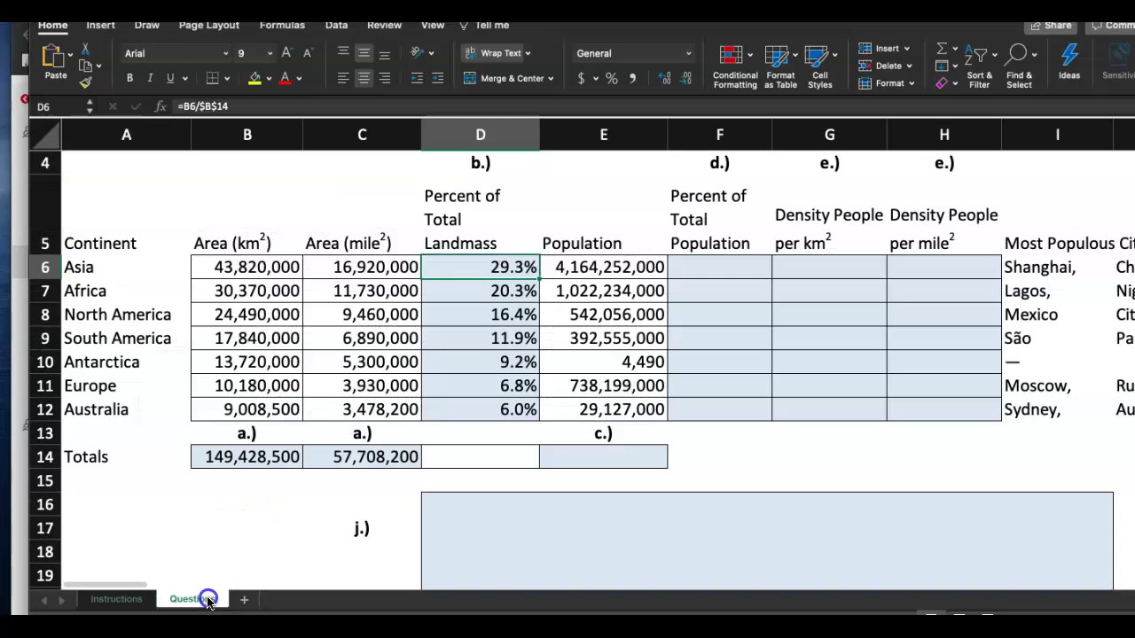
{"action": "left_click", "coordinate": [595, 459]}
{"action": "type", "text": "="}
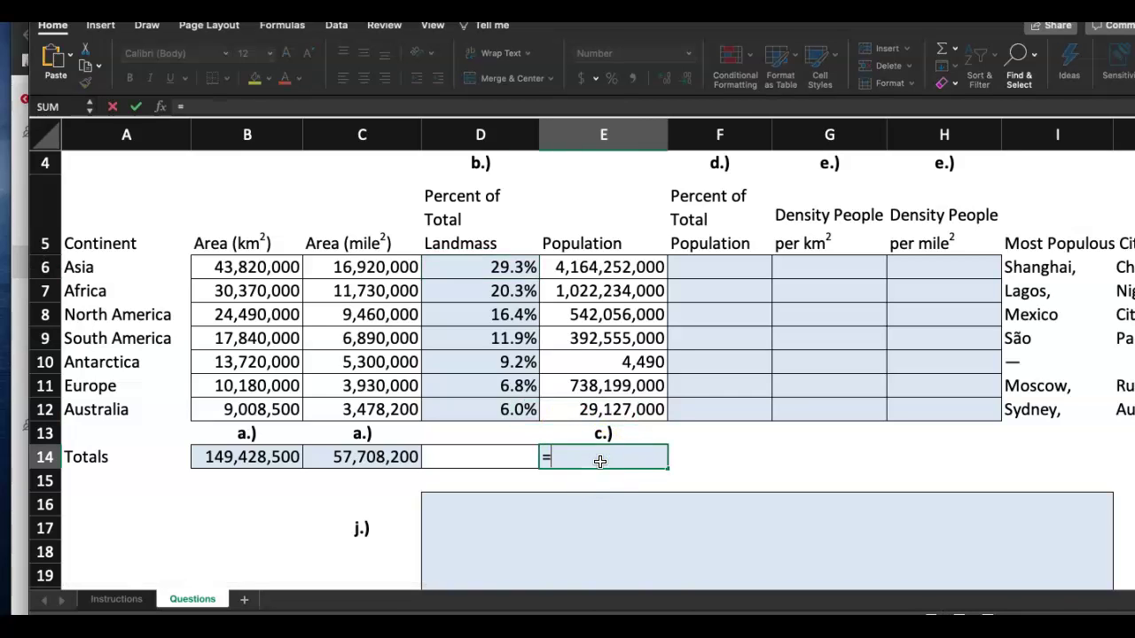
{"action": "type", "text": "S"}
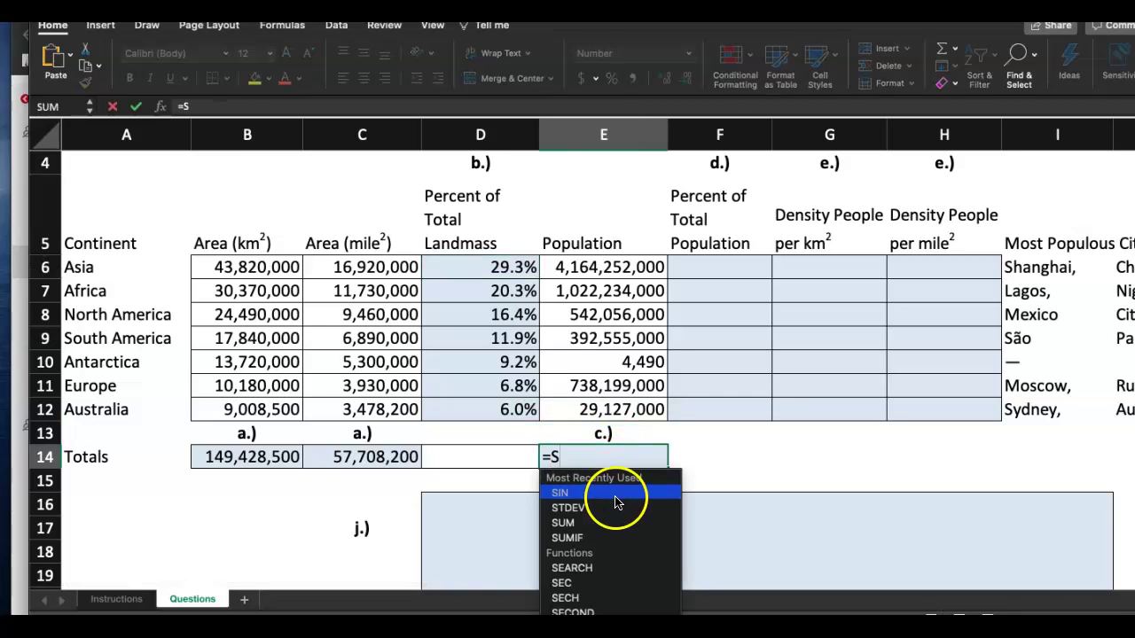
{"action": "type", "text": "um"}
{"action": "double_click", "coordinate": [616, 498]}
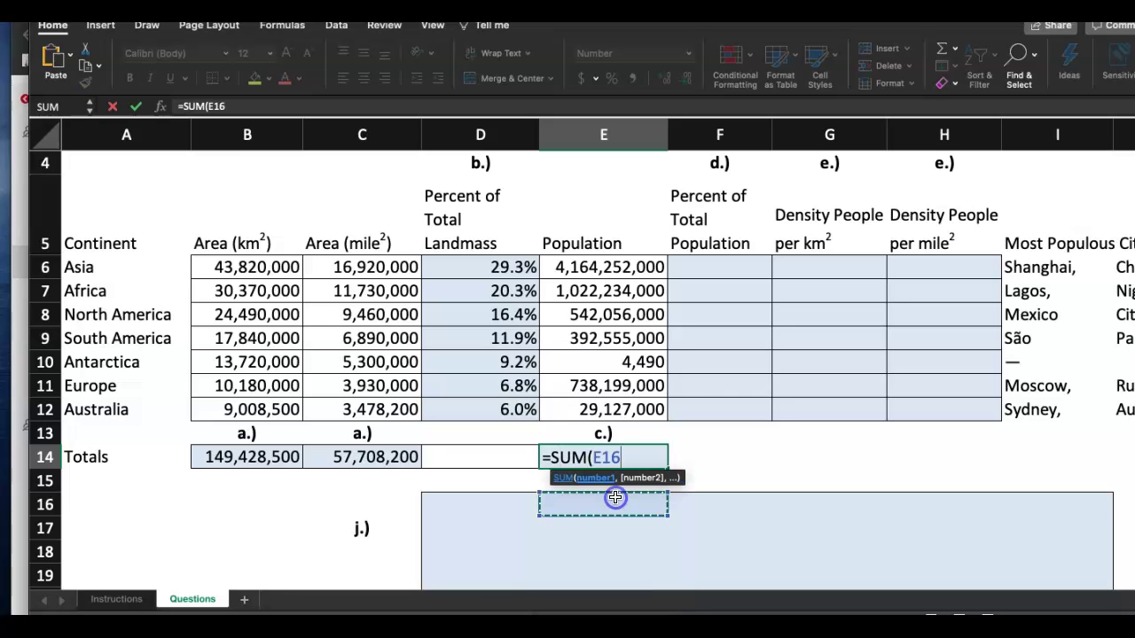
{"action": "key", "text": "BackSpace"}
{"action": "key", "text": "BackSpace"}
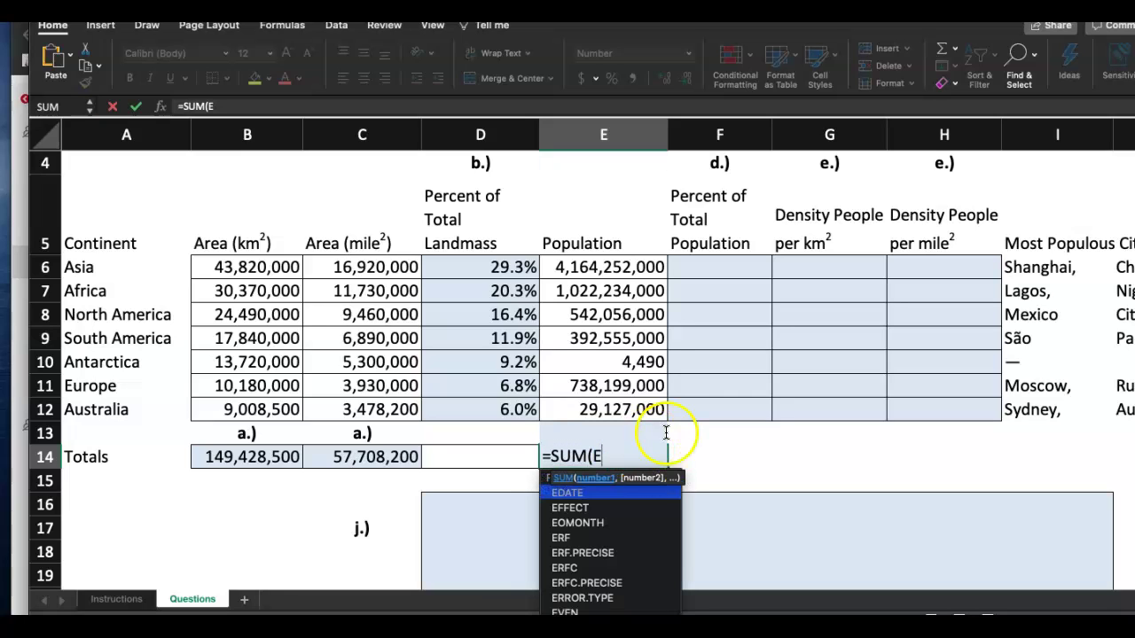
{"action": "key", "text": "BackSpace"}
{"action": "left_click", "coordinate": [608, 275]}
{"action": "left_click_drag", "start_coordinate": [608, 284], "coordinate": [612, 409]}
{"action": "key", "text": "Return"}
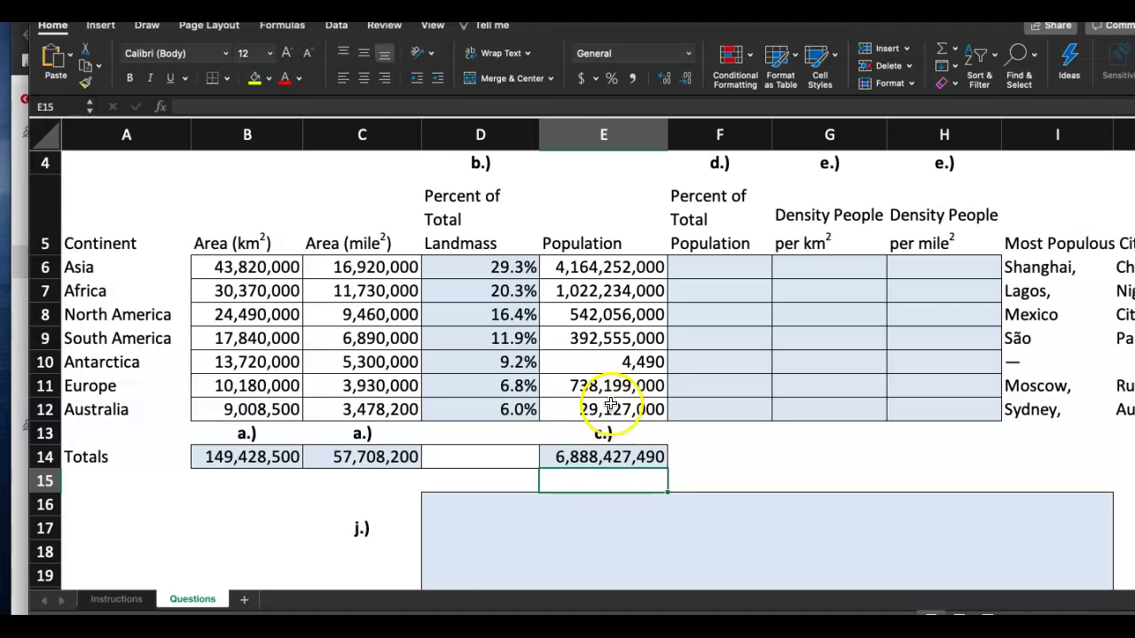
- Inspect the SUM formula in E14 to check which population cells it covers
{"action": "scroll", "coordinate": [612, 408], "scroll_direction": "up", "scroll_amount": 5}
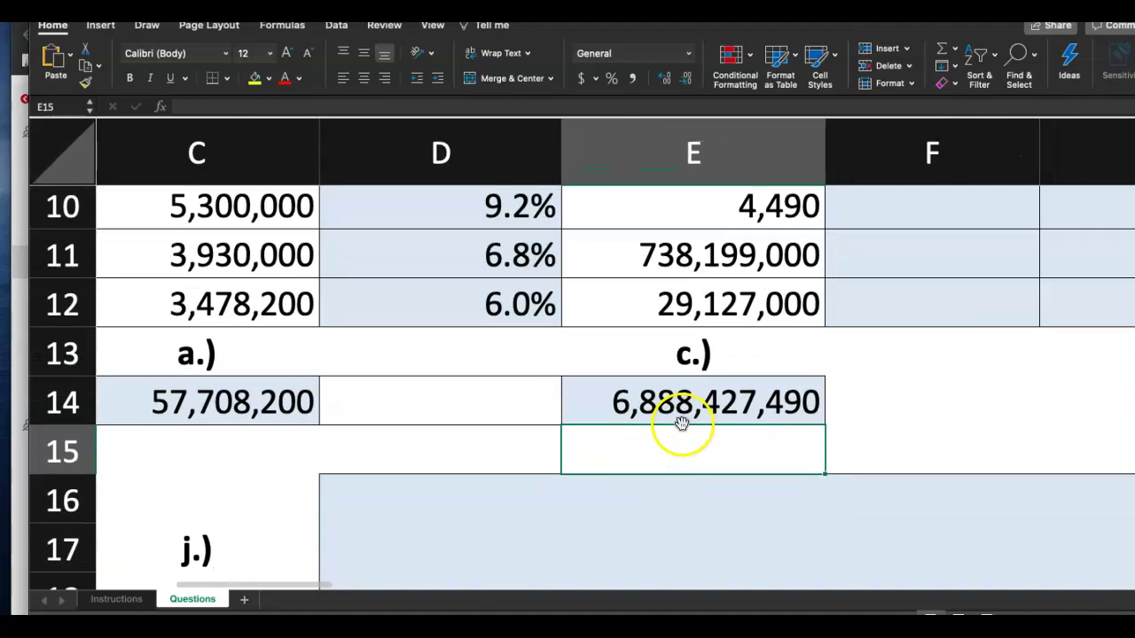
{"action": "double_click", "coordinate": [674, 415]}
{"action": "left_click", "coordinate": [793, 409]}
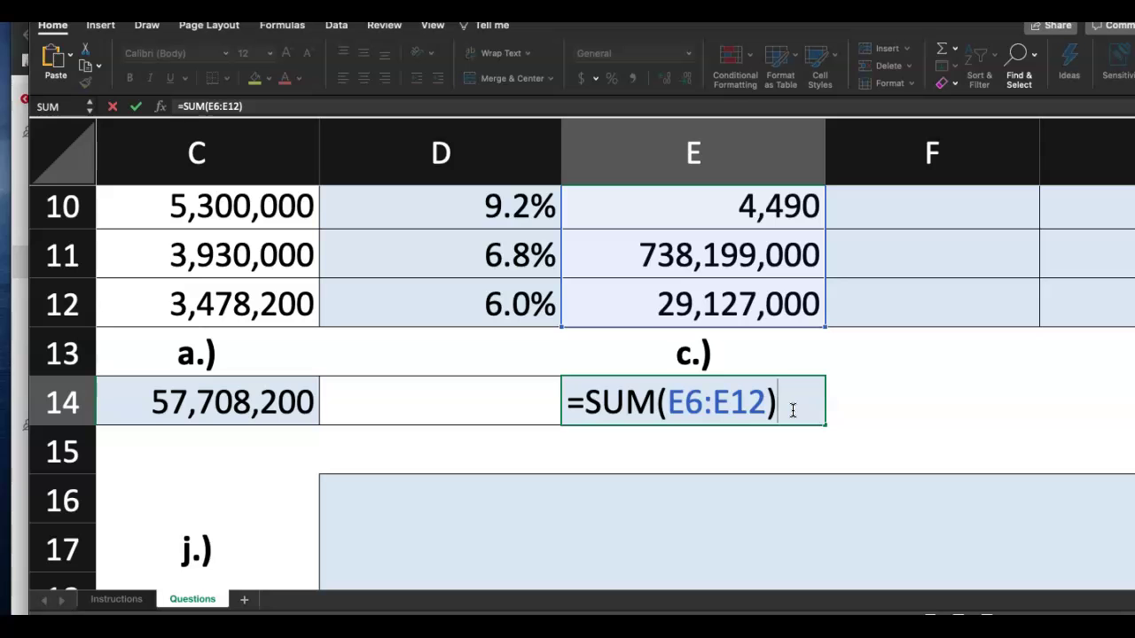
{"action": "scroll", "coordinate": [568, 415], "scroll_direction": "down", "scroll_amount": 5}
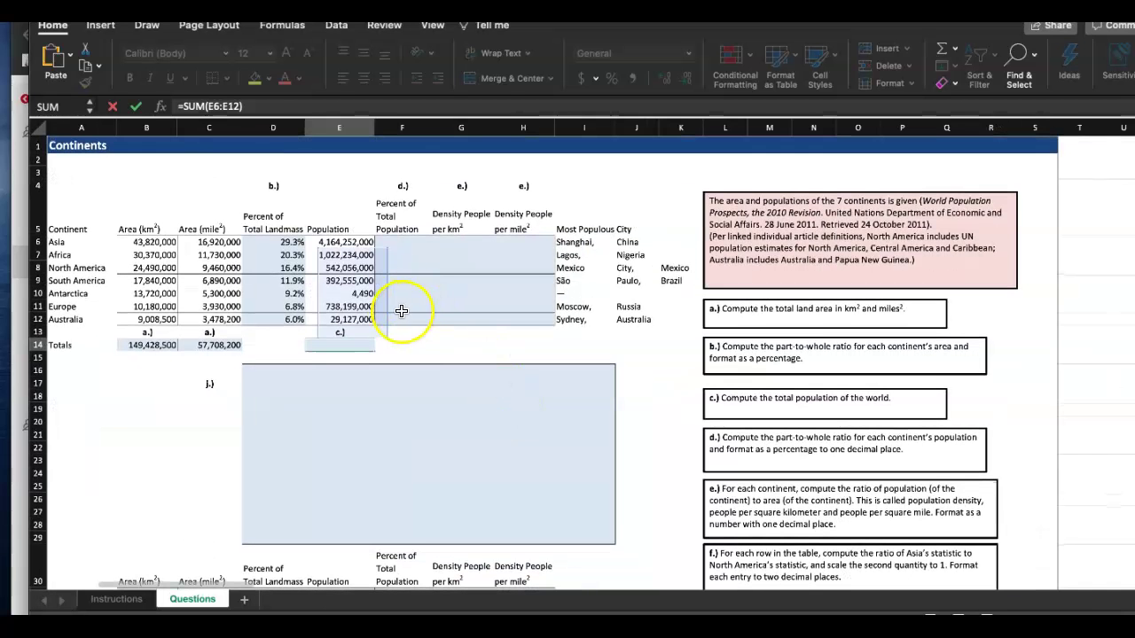
{"action": "scroll", "coordinate": [399, 311], "scroll_direction": "up", "scroll_amount": 5}
{"action": "scroll", "coordinate": [399, 310], "scroll_direction": "down", "scroll_amount": 3}
{"action": "key", "text": "Return"}
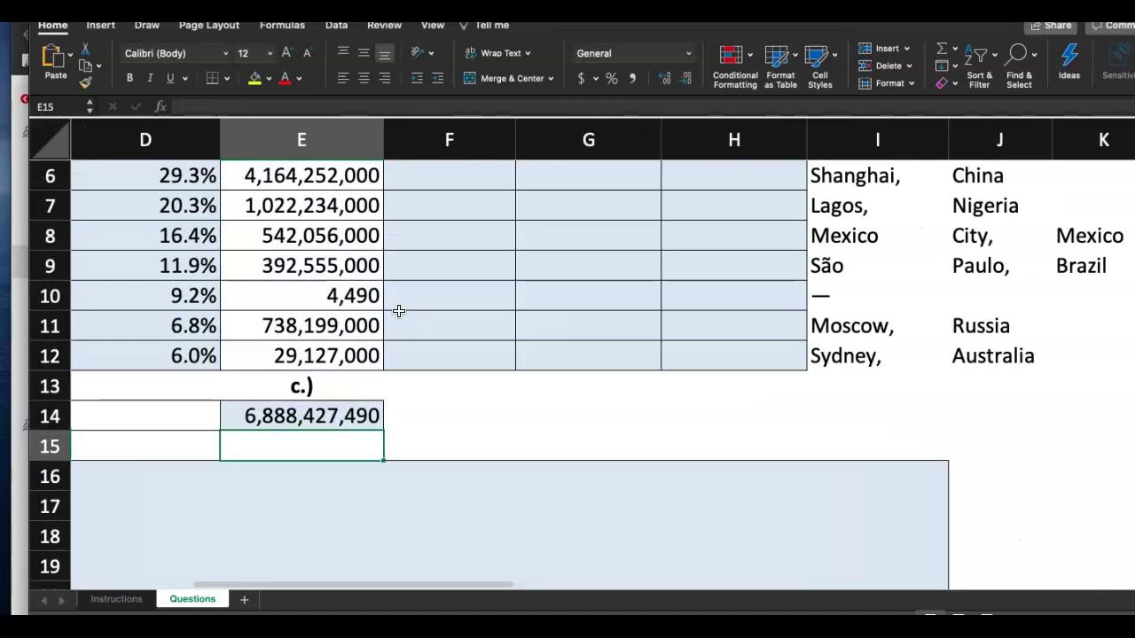
- Fill the step 5 number cell with yellow on the Instructions sheet and look over the remaining steps
{"action": "scroll", "coordinate": [399, 310], "scroll_direction": "up", "scroll_amount": 5}
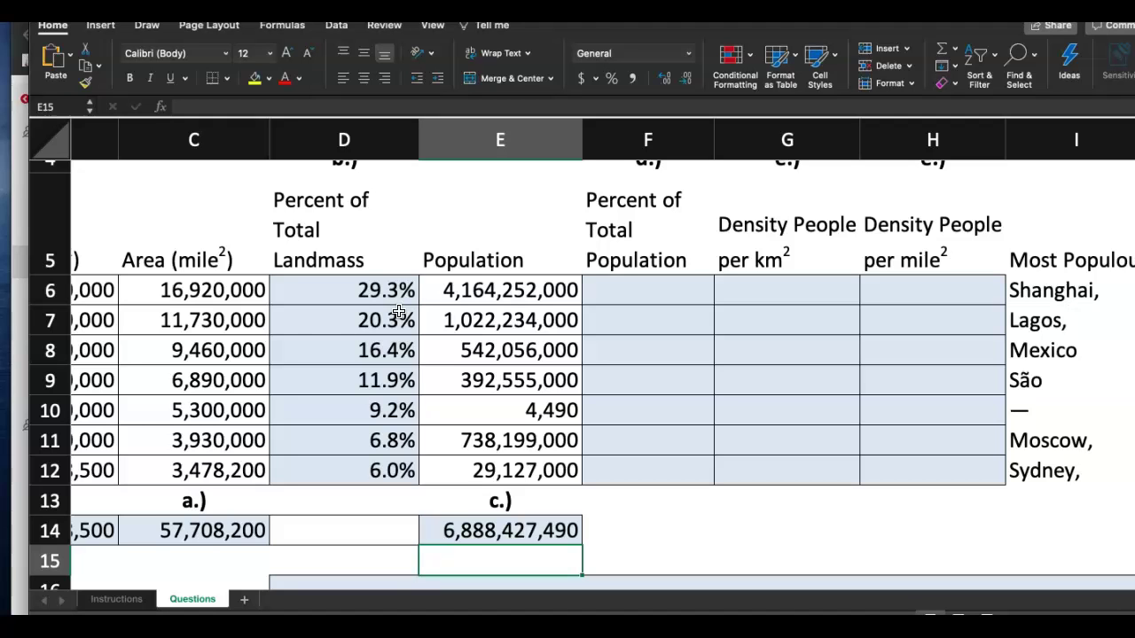
{"action": "scroll", "coordinate": [325, 384], "scroll_direction": "down", "scroll_amount": 3}
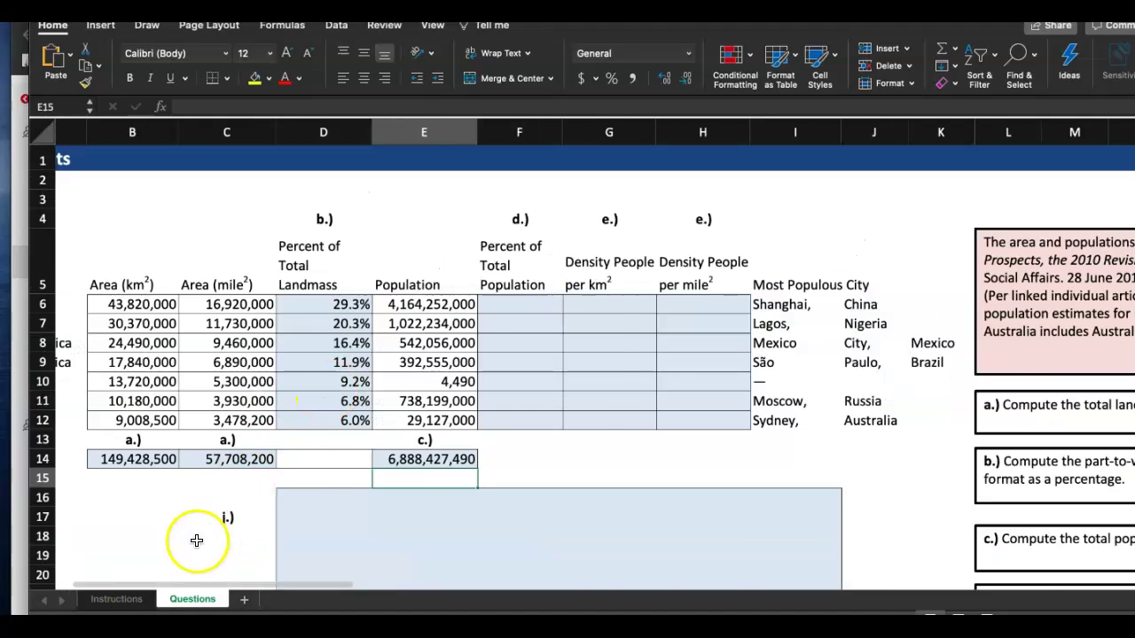
{"action": "scroll", "coordinate": [197, 540], "scroll_direction": "left", "scroll_amount": 2}
{"action": "left_click", "coordinate": [116, 600]}
{"action": "left_click", "coordinate": [124, 328]}
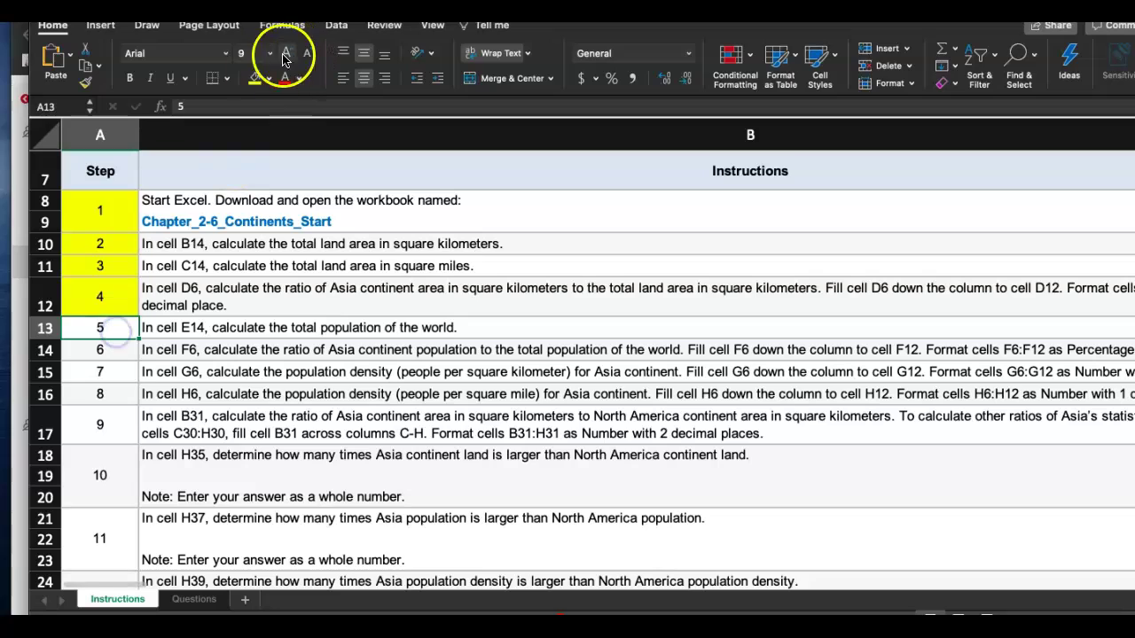
{"action": "left_click", "coordinate": [255, 78]}
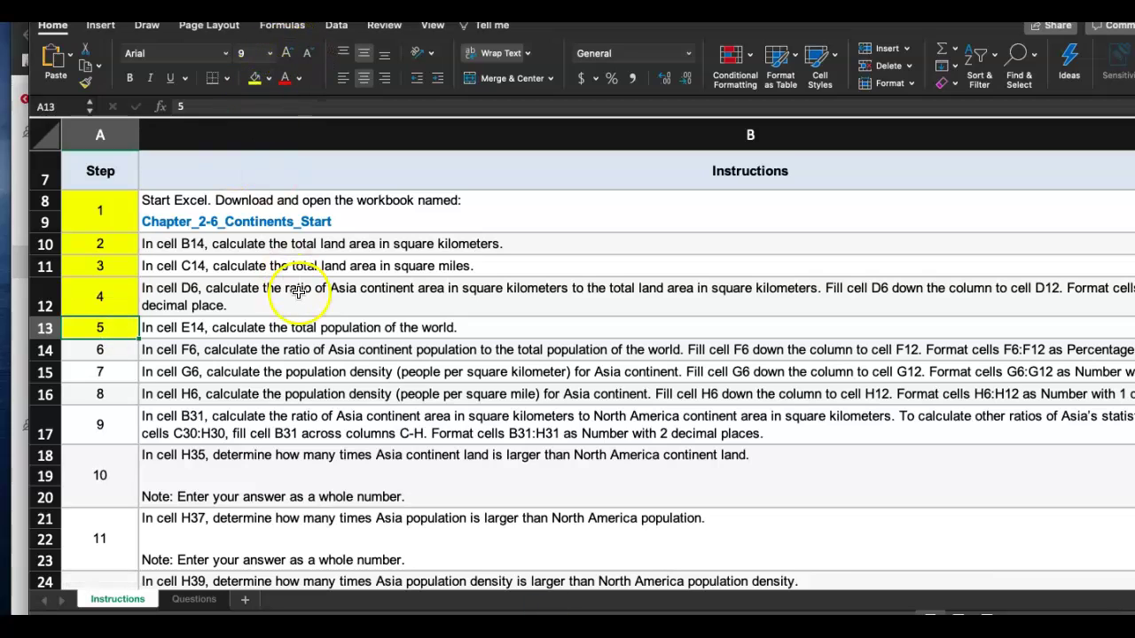
{"action": "scroll", "coordinate": [298, 291], "scroll_direction": "down", "scroll_amount": 5}
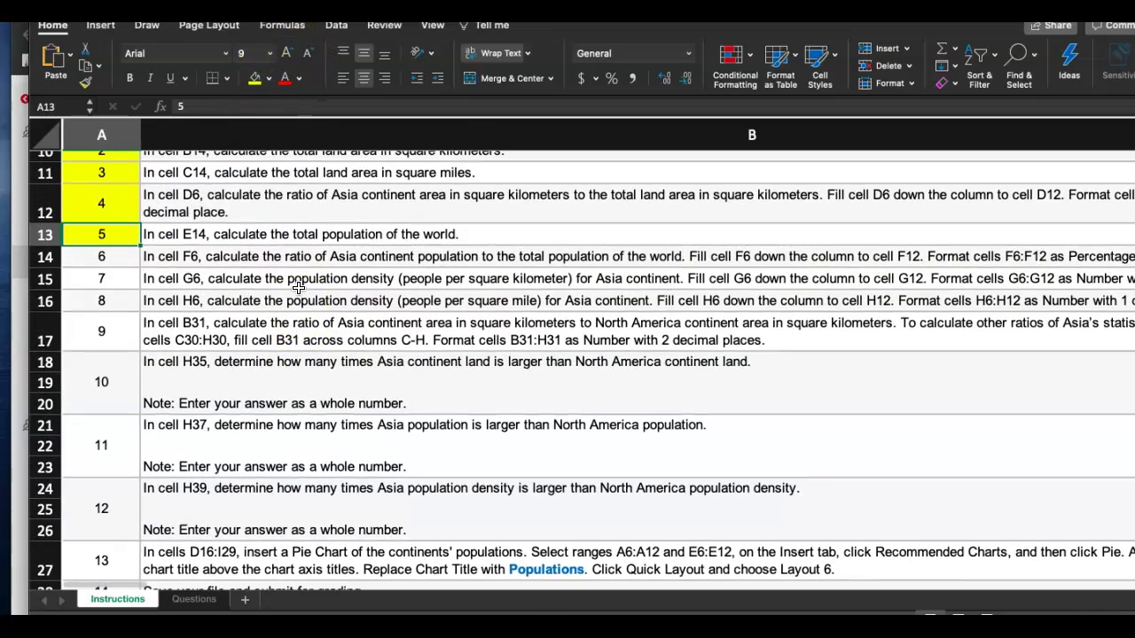
{"action": "scroll", "coordinate": [299, 288], "scroll_direction": "up", "scroll_amount": 5}
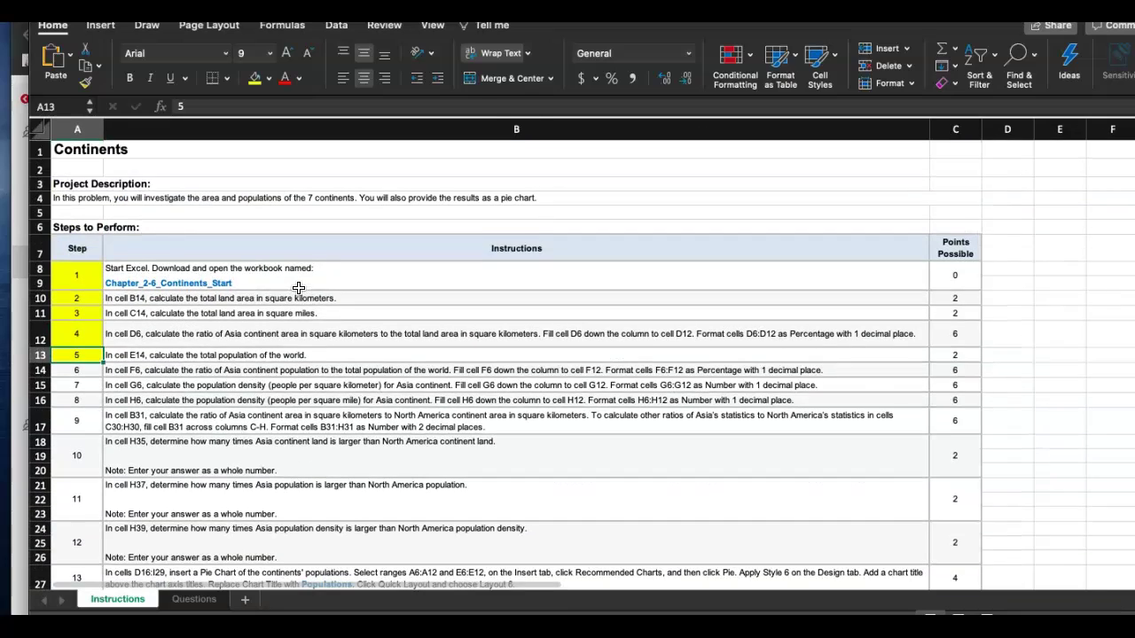
{"action": "scroll", "coordinate": [299, 288], "scroll_direction": "down", "scroll_amount": 2}
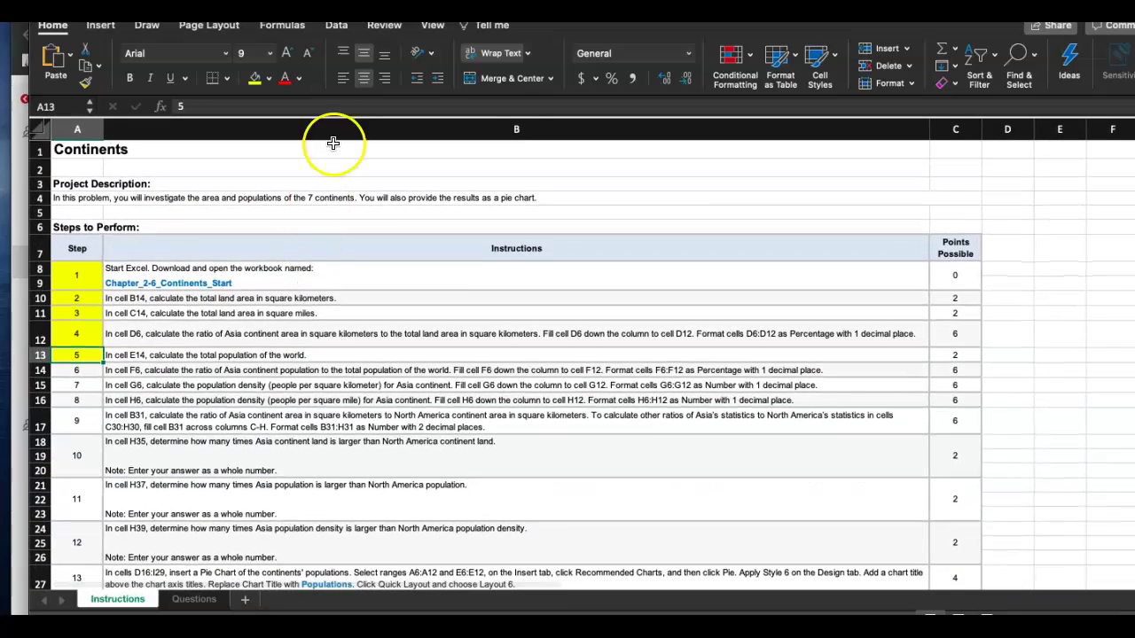